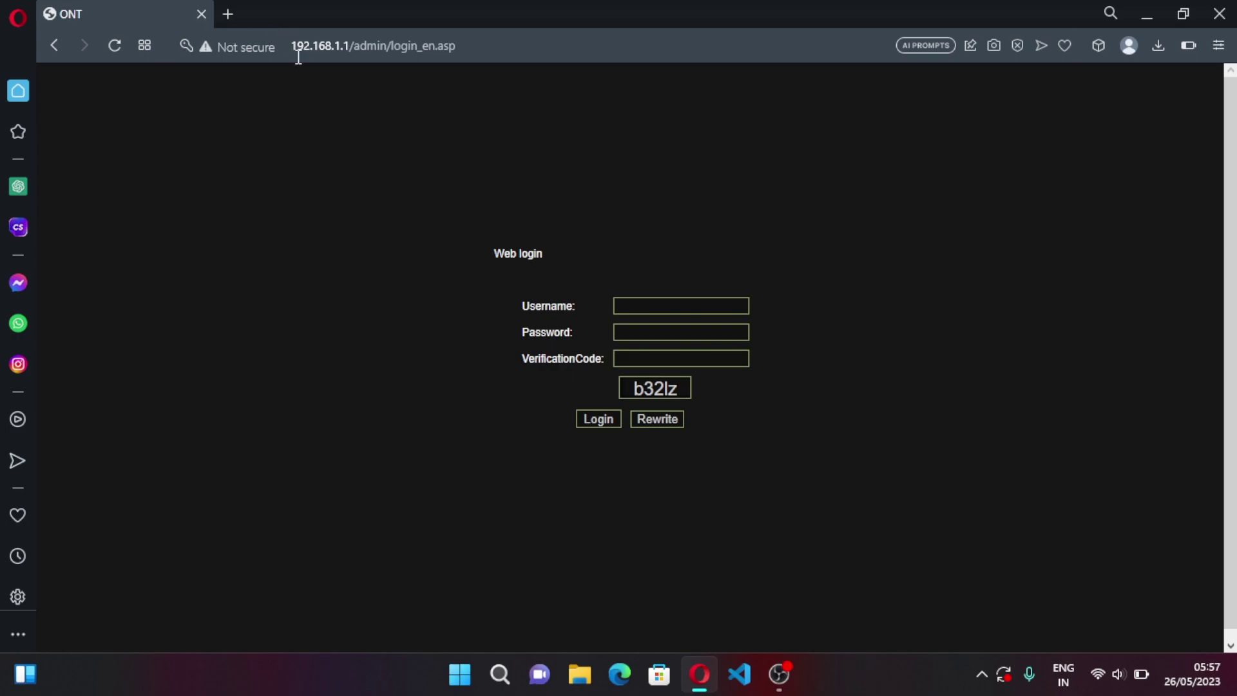
# Step: Replace the current web address with 192.168.1.1 and load the router's login page
pyautogui.moveTo(298, 45); pyautogui.dragTo(479, 51)
pyautogui.press('BackSpace')
pyautogui.press('BackSpace')
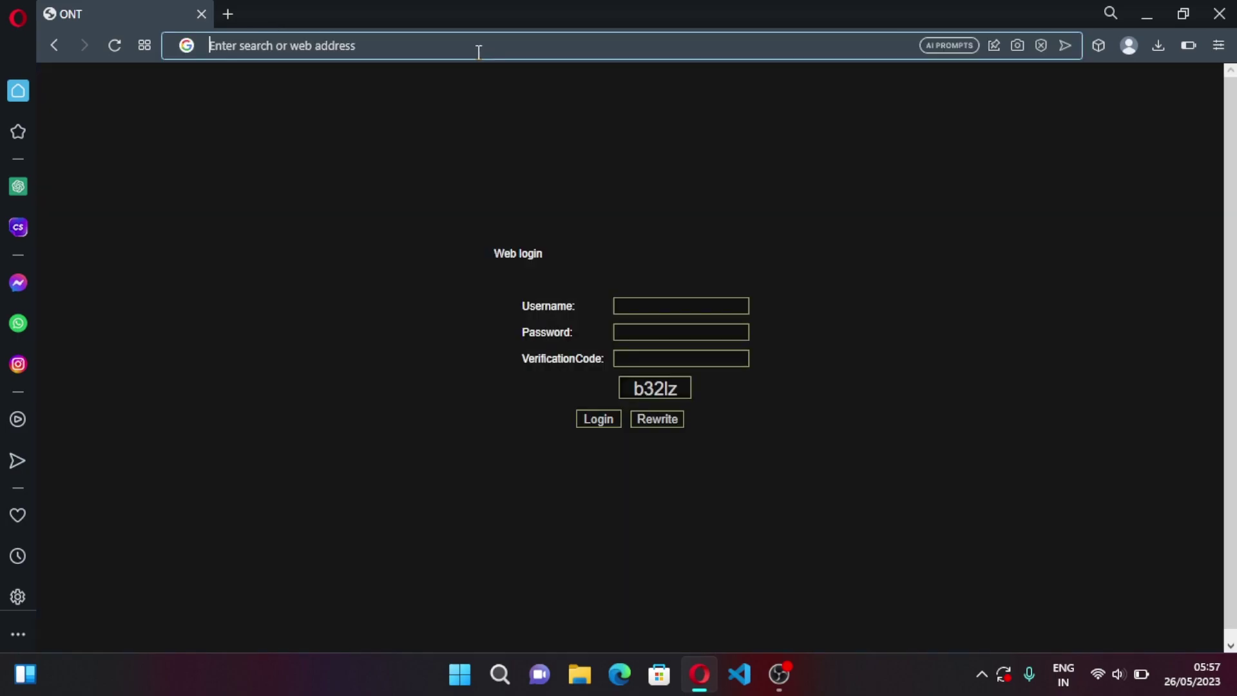
pyautogui.write('1+2')
pyautogui.press('BackSpace')
pyautogui.press('BackSpace')
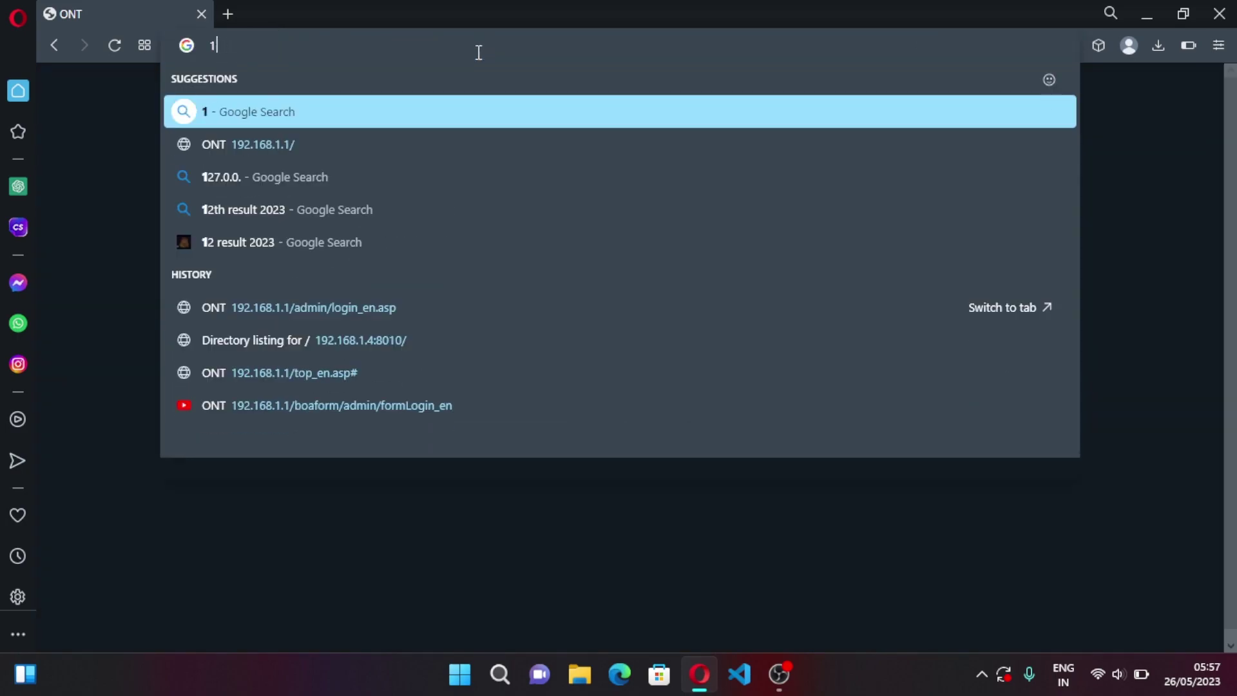
pyautogui.write('92.168')
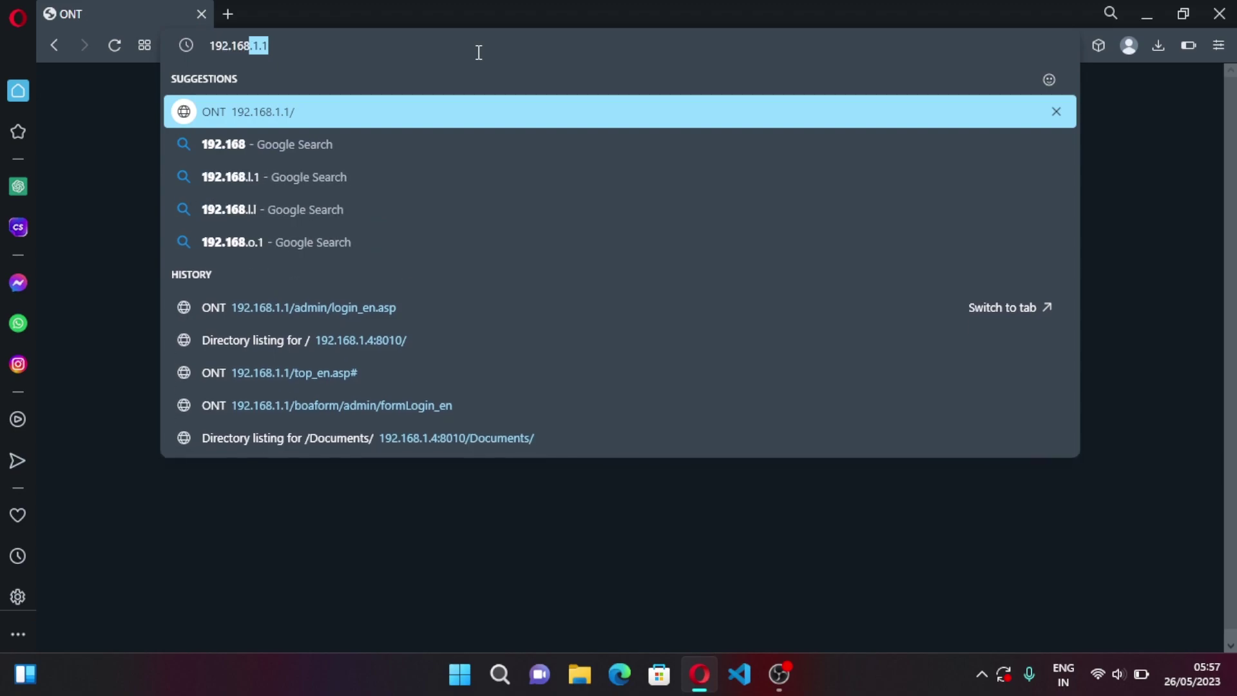
pyautogui.write('.1.1')
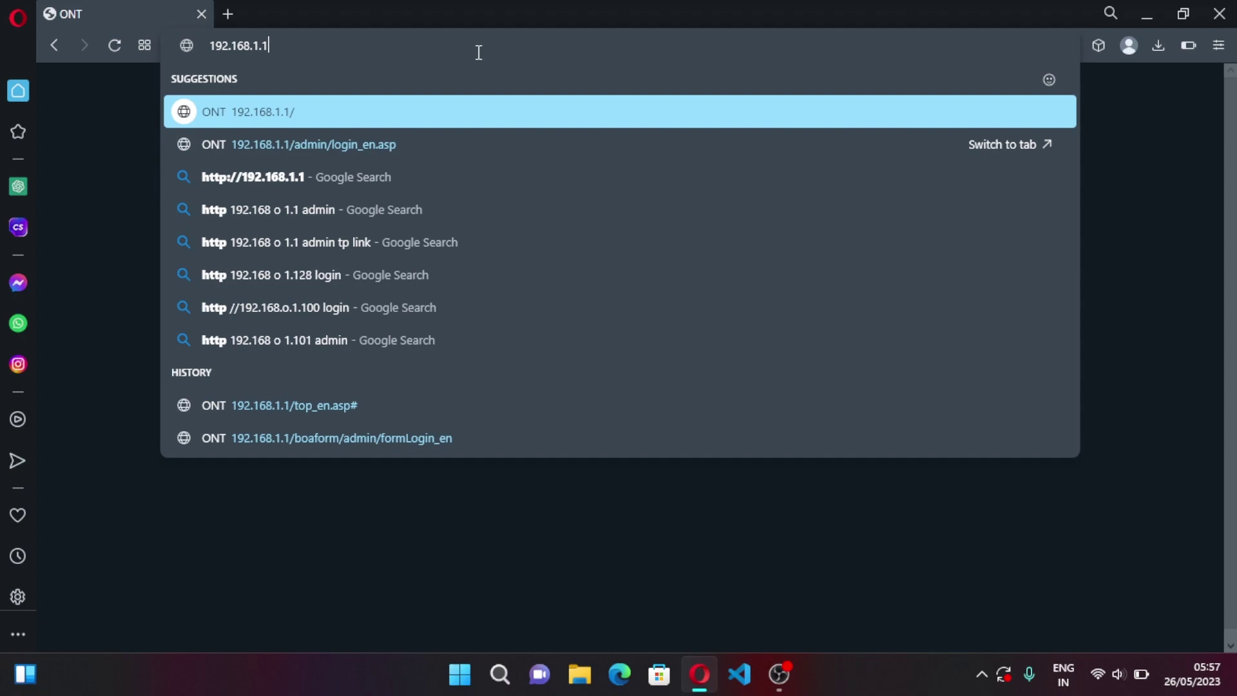
pyautogui.press('Return')
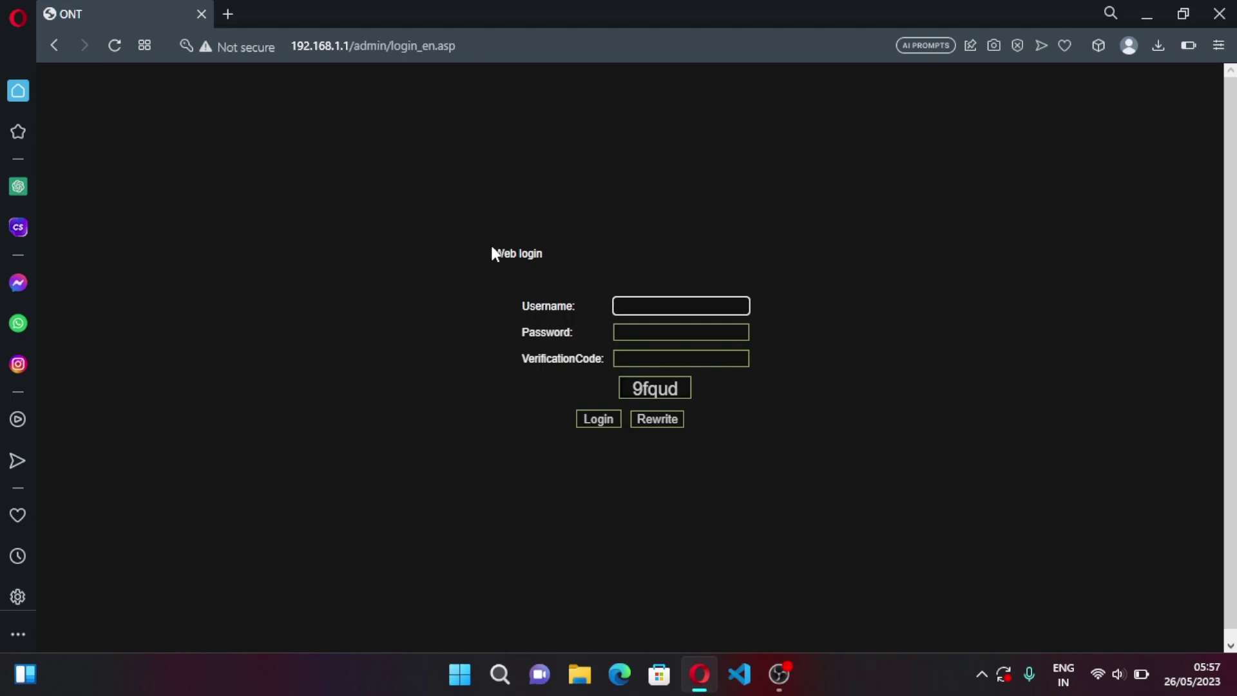
pyautogui.moveTo(492, 252); pyautogui.dragTo(790, 363)
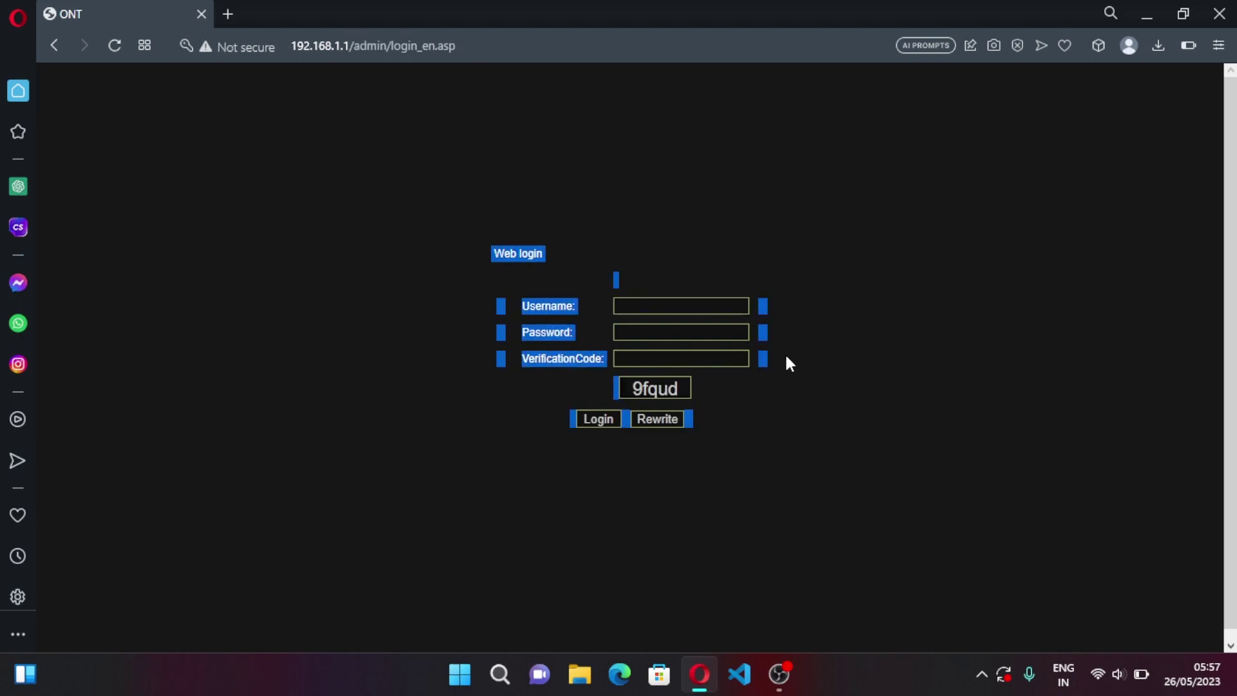
pyautogui.click(794, 388)
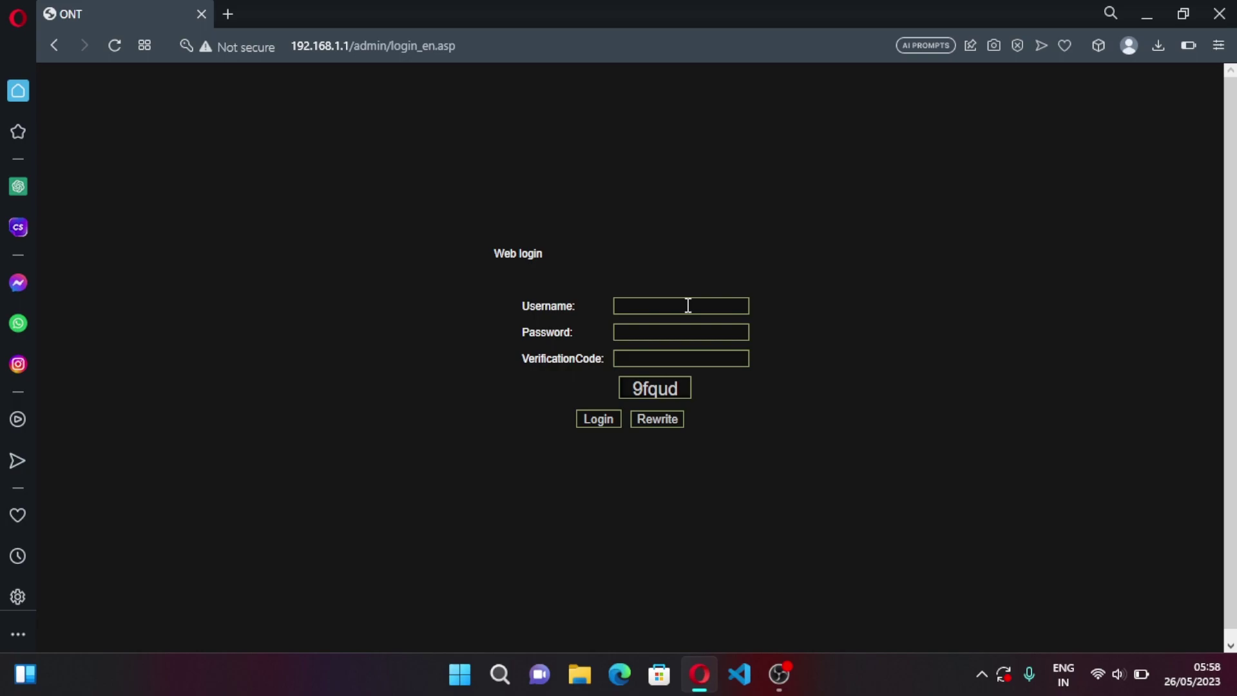
# Step: Log in to the router with the saved admin username and password, entering the displayed verification code
pyautogui.click(688, 306)
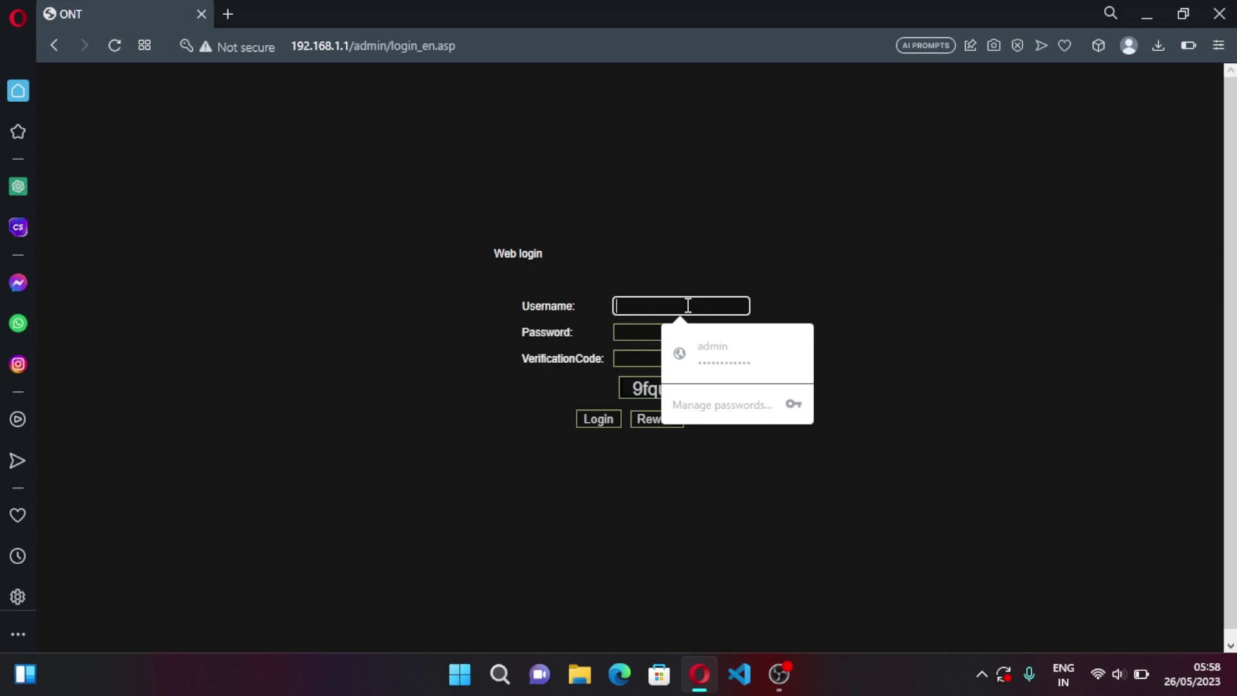
pyautogui.click(716, 354)
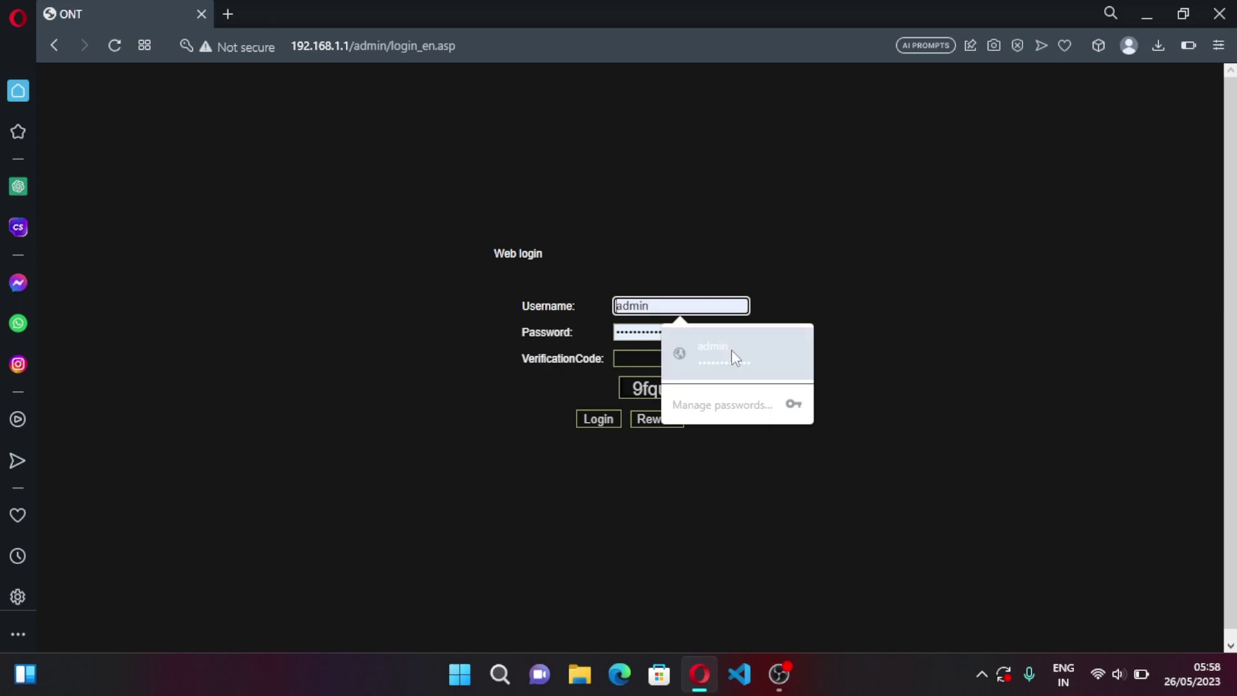
pyautogui.click(647, 358)
pyautogui.write('9f')
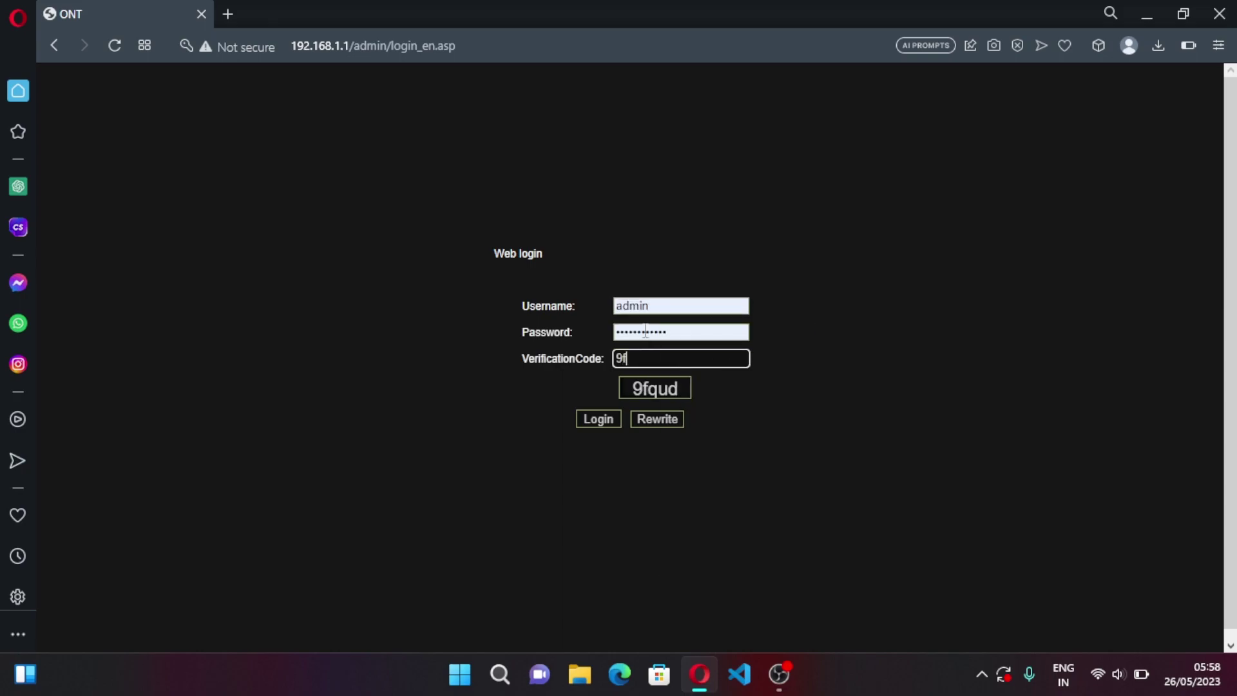
pyautogui.write('qud')
pyautogui.press('Return')
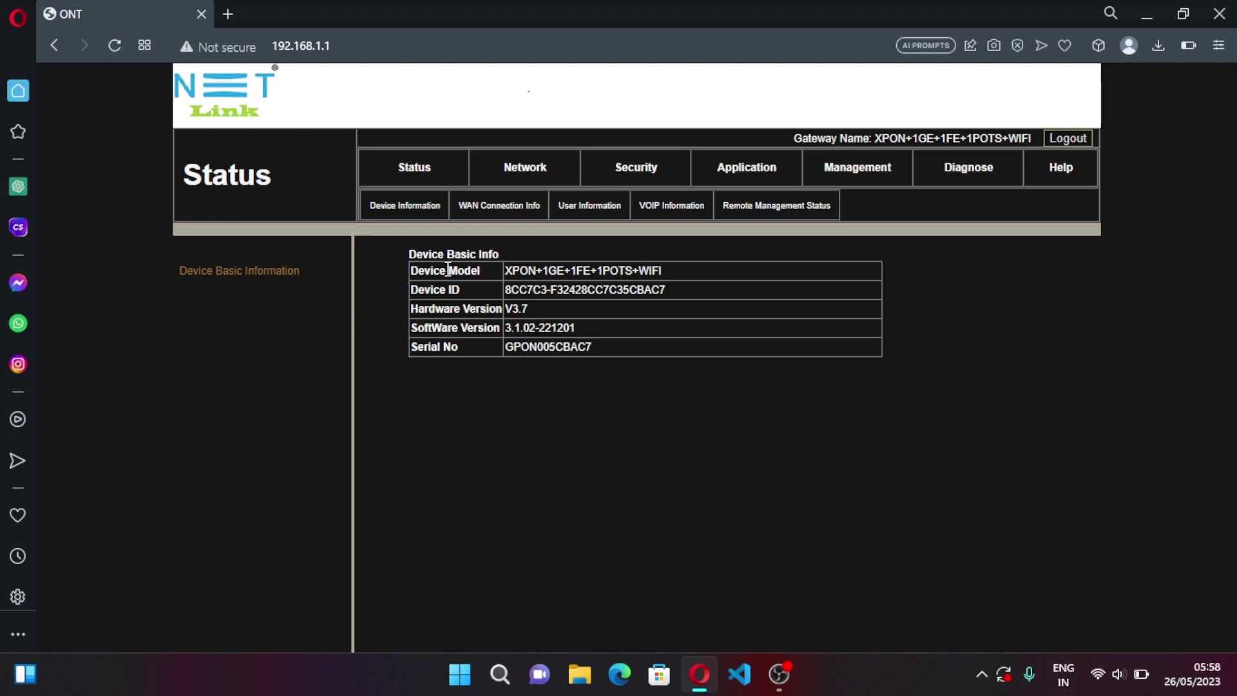
# Step: Start a new WAN connection in the network settings, using Route mode, Ipv4 protocol and DHCP addressing
pyautogui.click(517, 174)
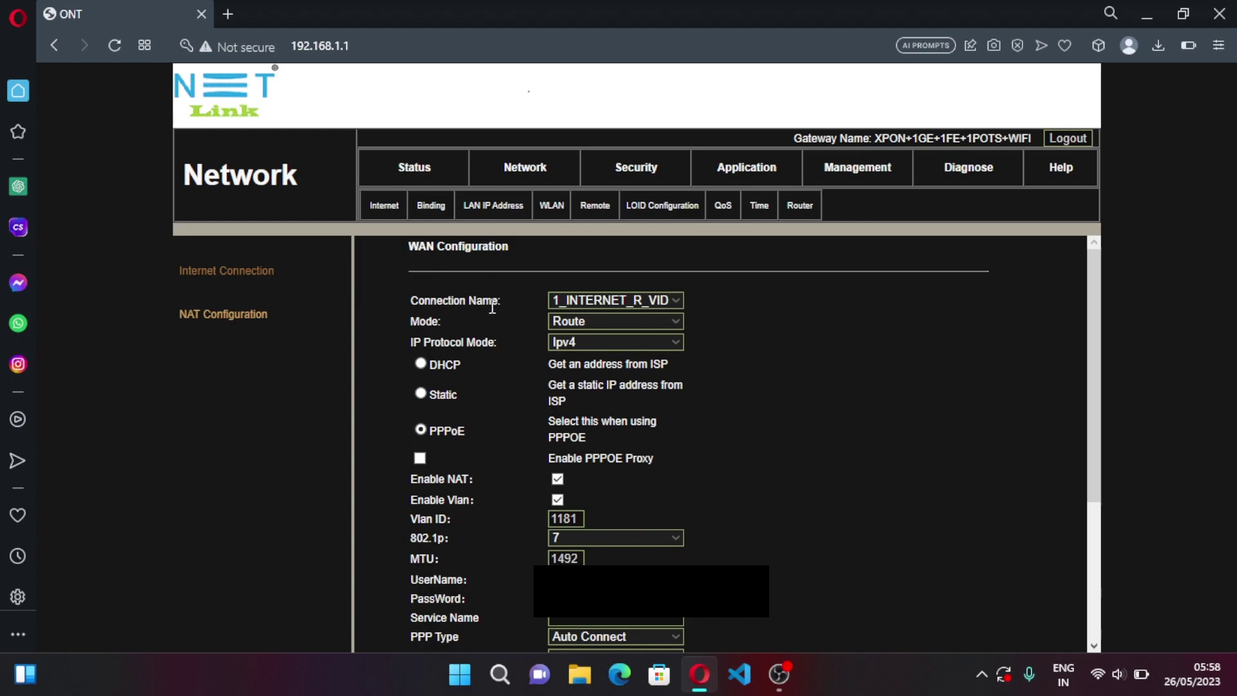
pyautogui.click(677, 302)
pyautogui.click(651, 317)
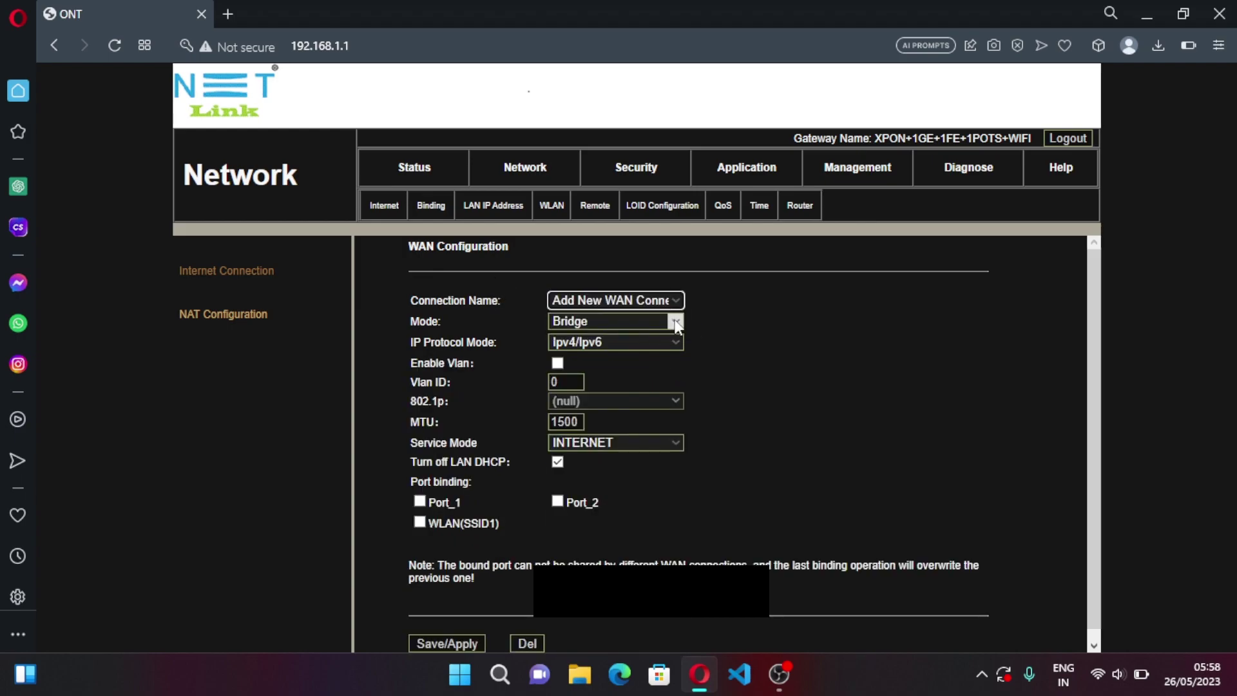
pyautogui.click(675, 321)
pyautogui.click(628, 350)
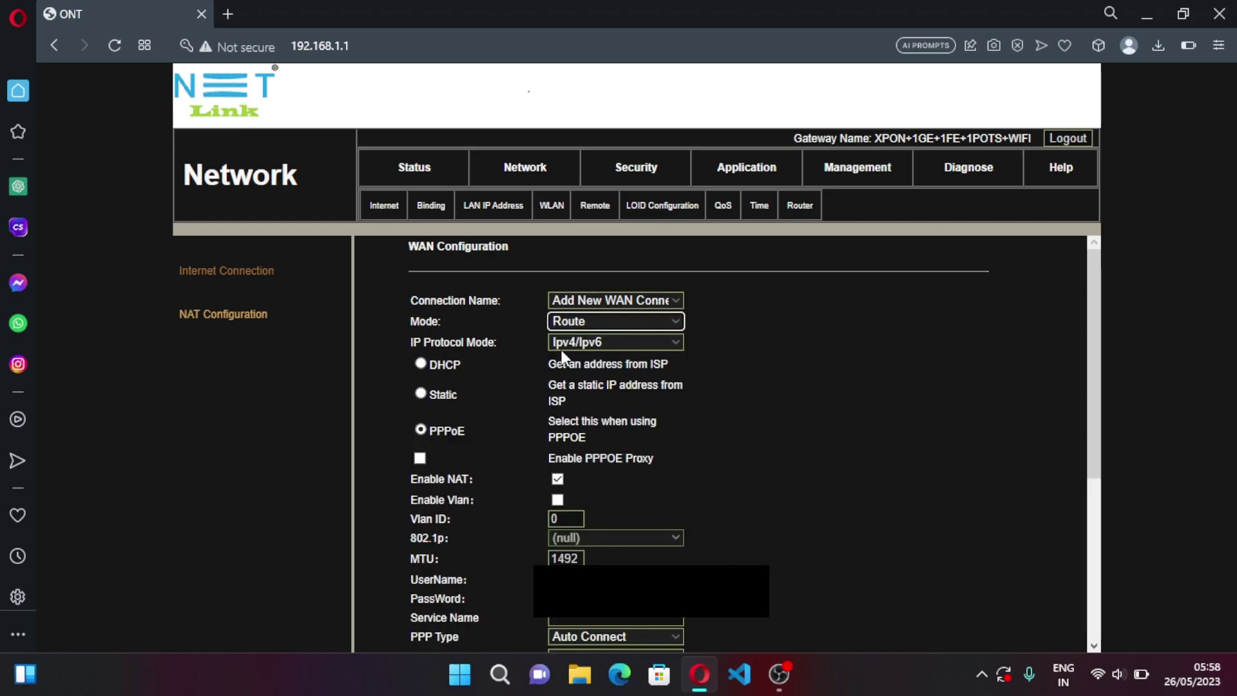
pyautogui.click(675, 342)
pyautogui.click(620, 376)
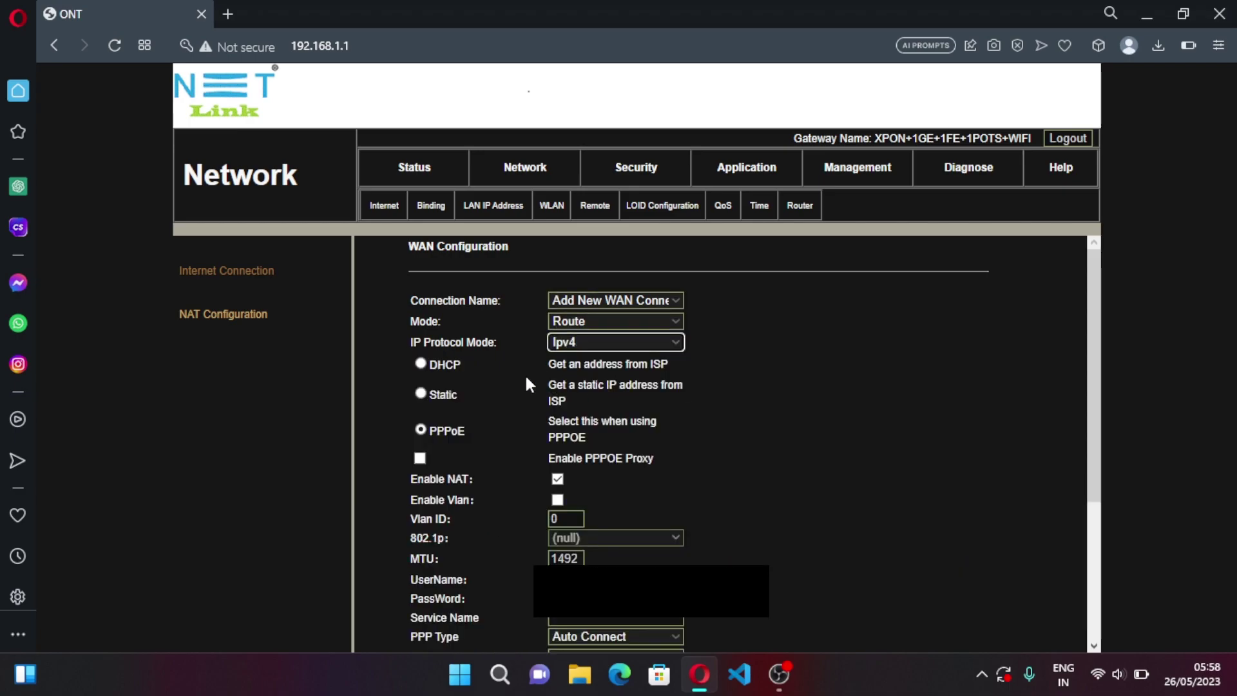
pyautogui.click(420, 363)
# Step: Enable VLAN for the new WAN connection and set its VLAN ID to 1849
pyautogui.scroll(-3, 618, 455)
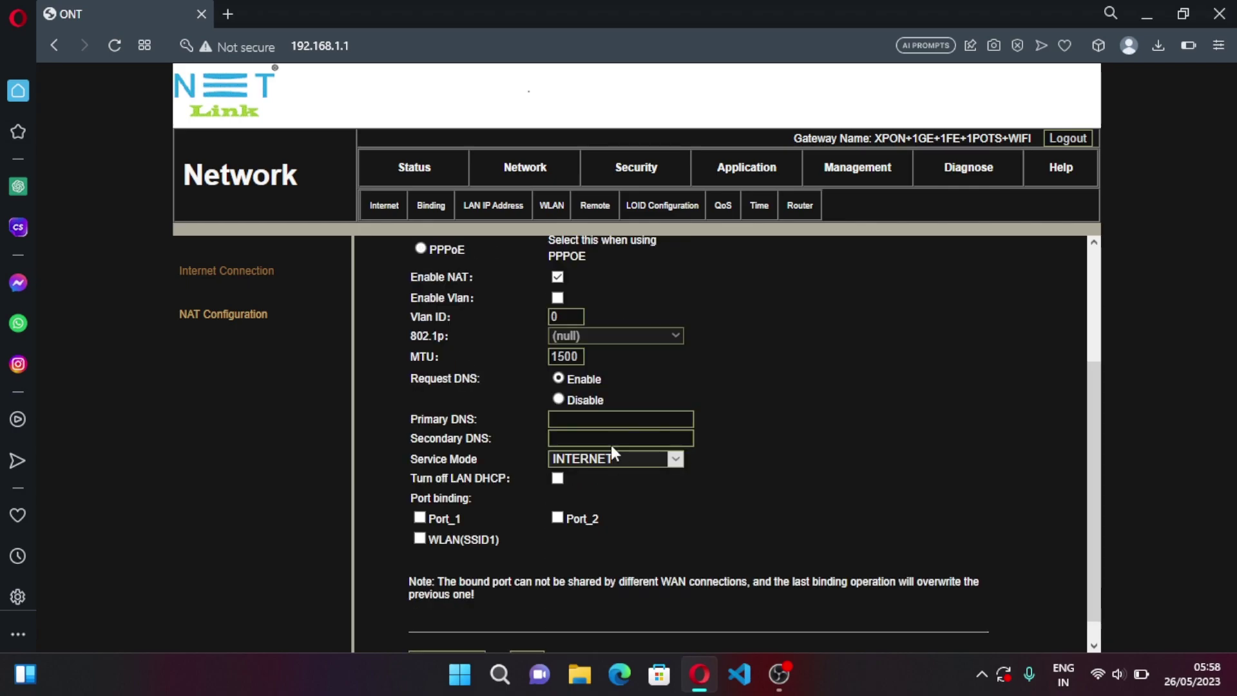
pyautogui.click(558, 297)
pyautogui.click(557, 316)
pyautogui.press('BackSpace')
pyautogui.write('1849')
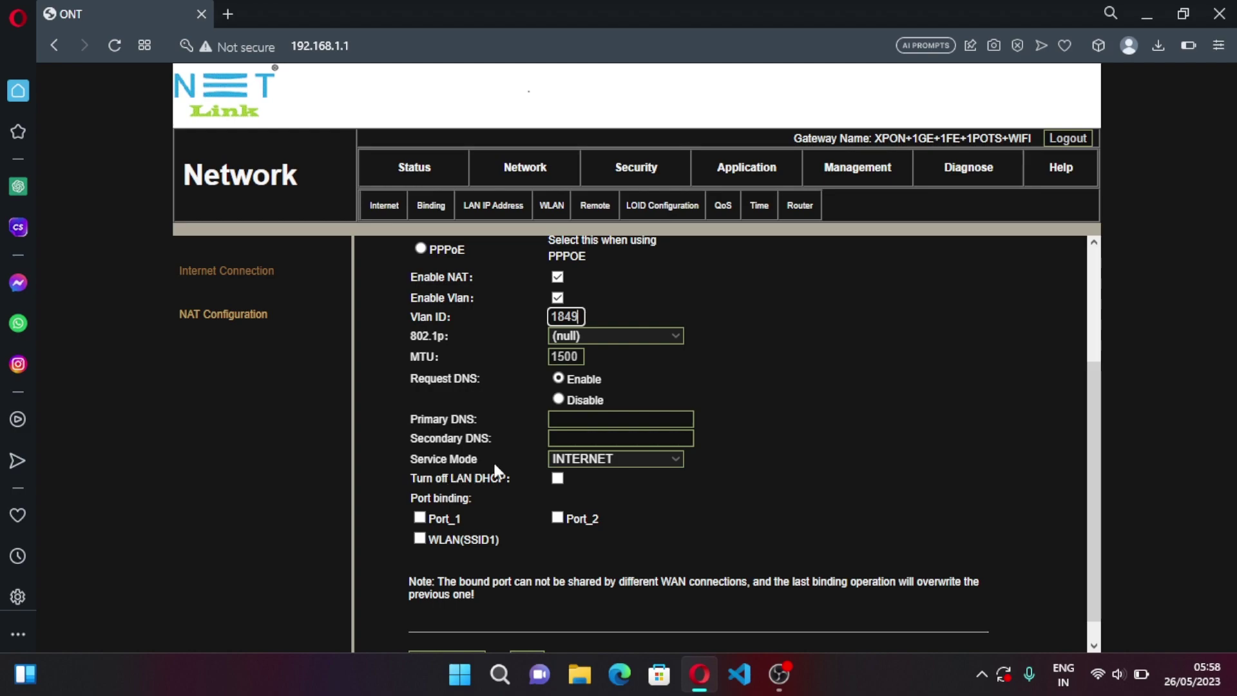
# Step: Set the new WAN connection's service mode to VOICE_INTERNET and save the configuration
pyautogui.click(674, 461)
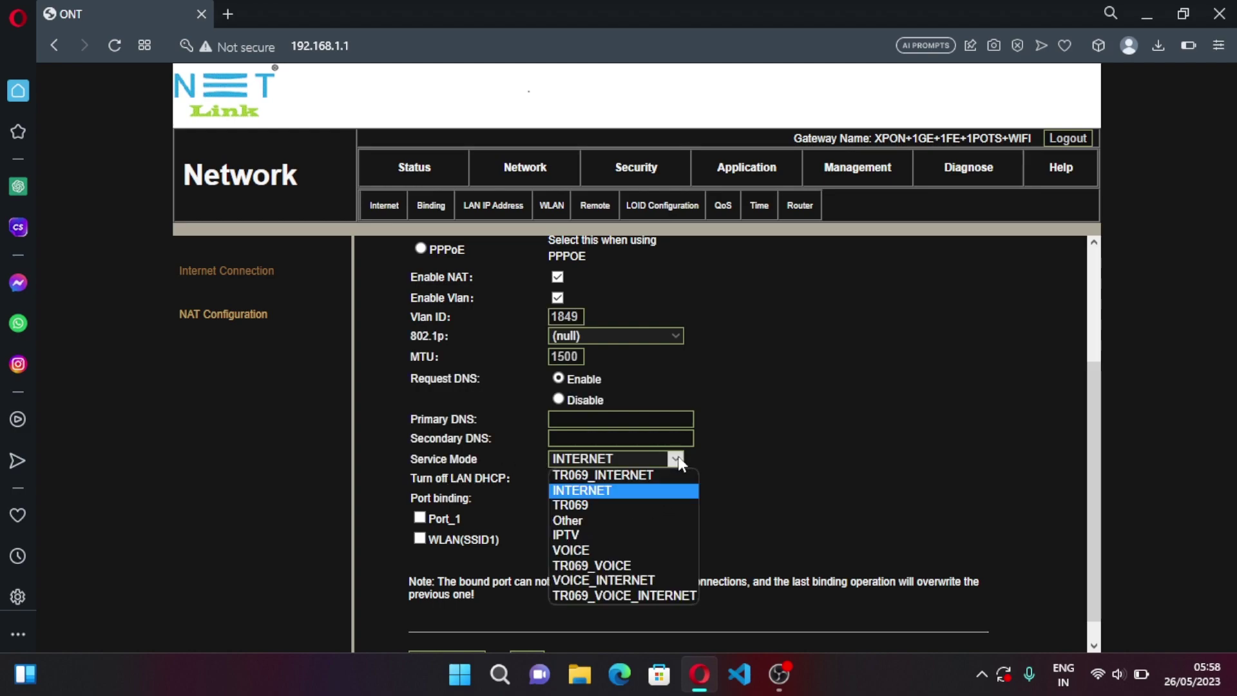
pyautogui.click(605, 578)
pyautogui.scroll(-1, 516, 613)
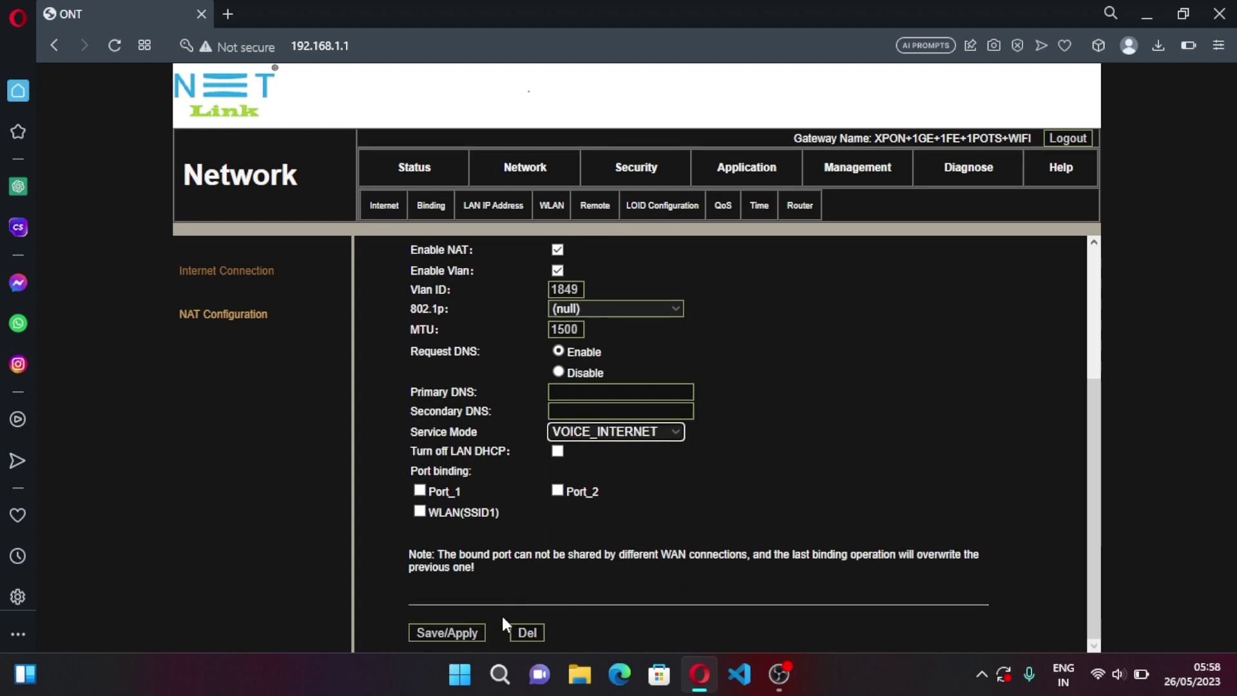
pyautogui.click(473, 633)
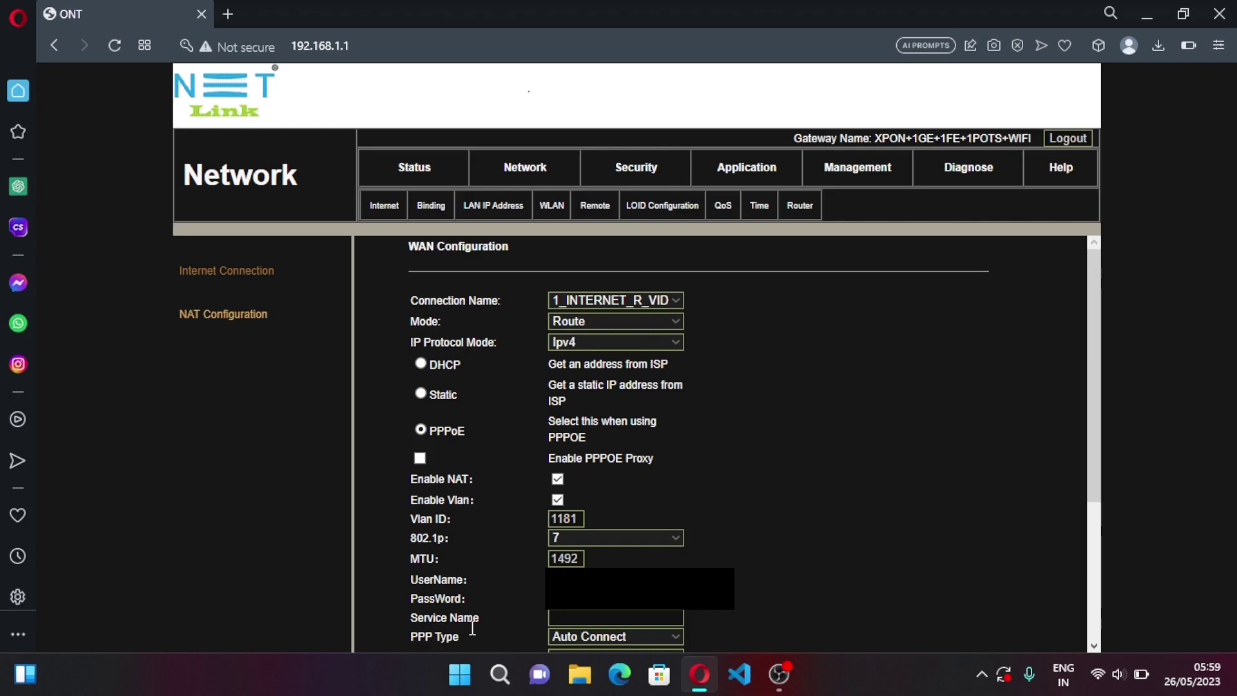
# Step: Check the WAN connection status and the default gateway of the 2_VOICE_INTERNET_R_VID_1849 interface
pyautogui.click(411, 171)
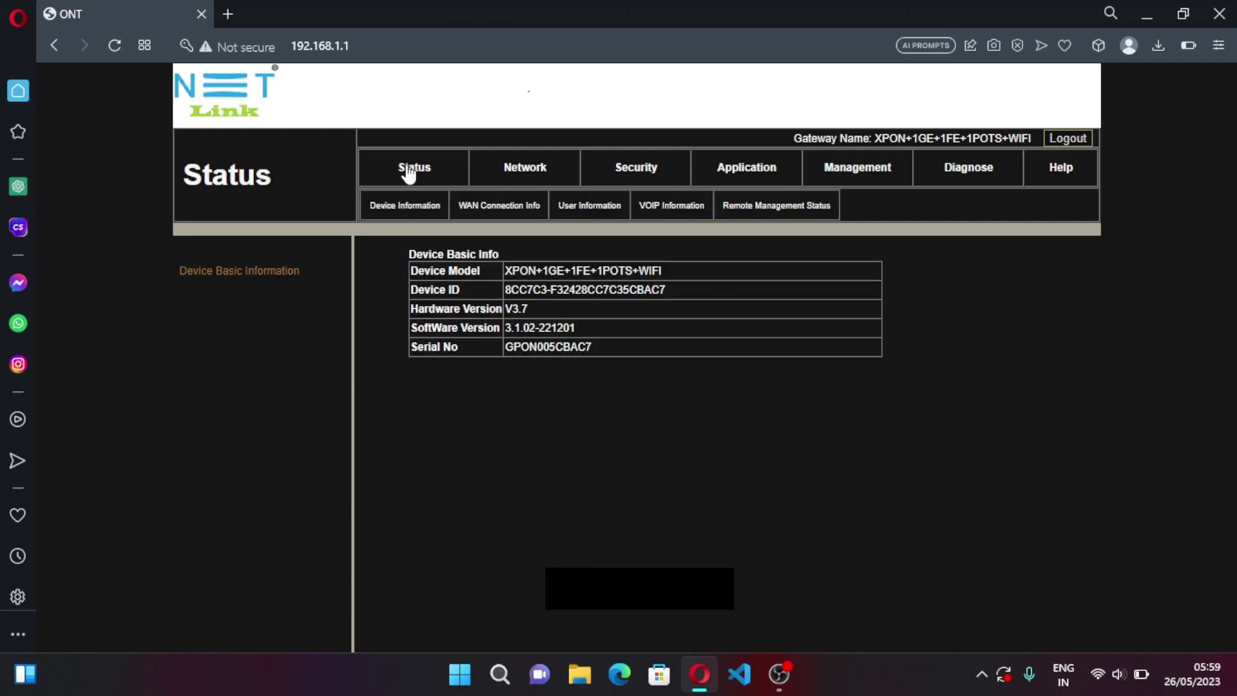
pyautogui.click(493, 208)
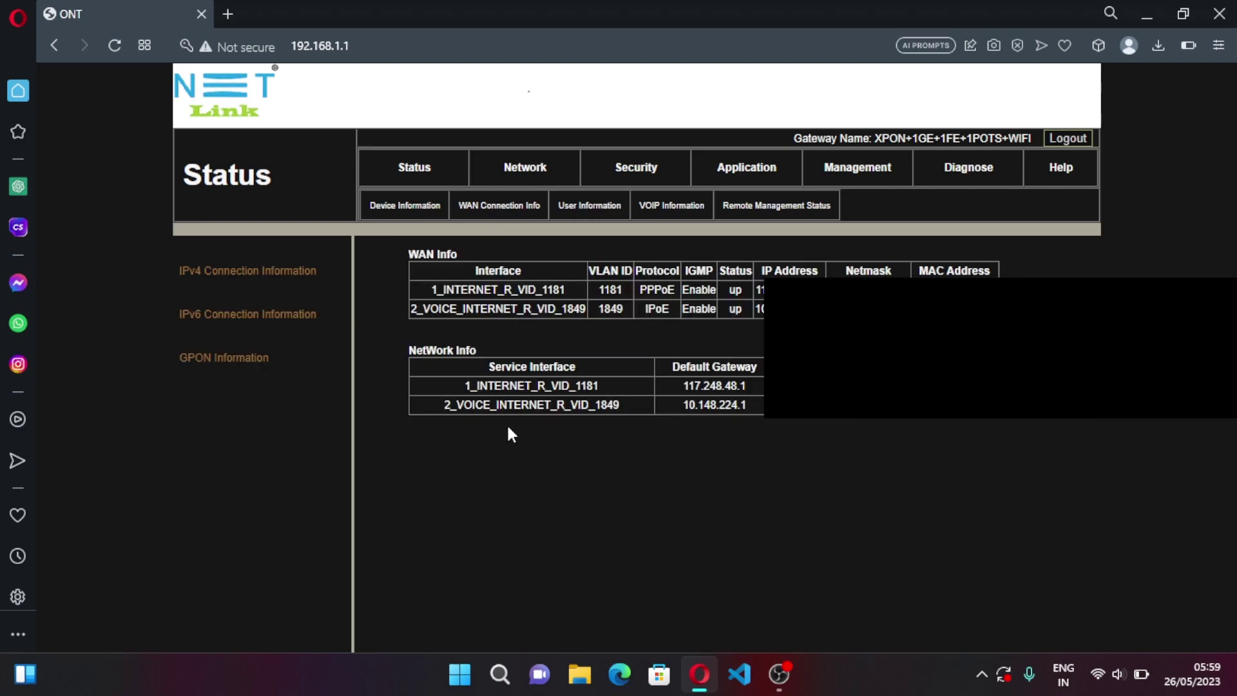
pyautogui.moveTo(678, 406); pyautogui.dragTo(708, 405)
pyautogui.click(762, 413)
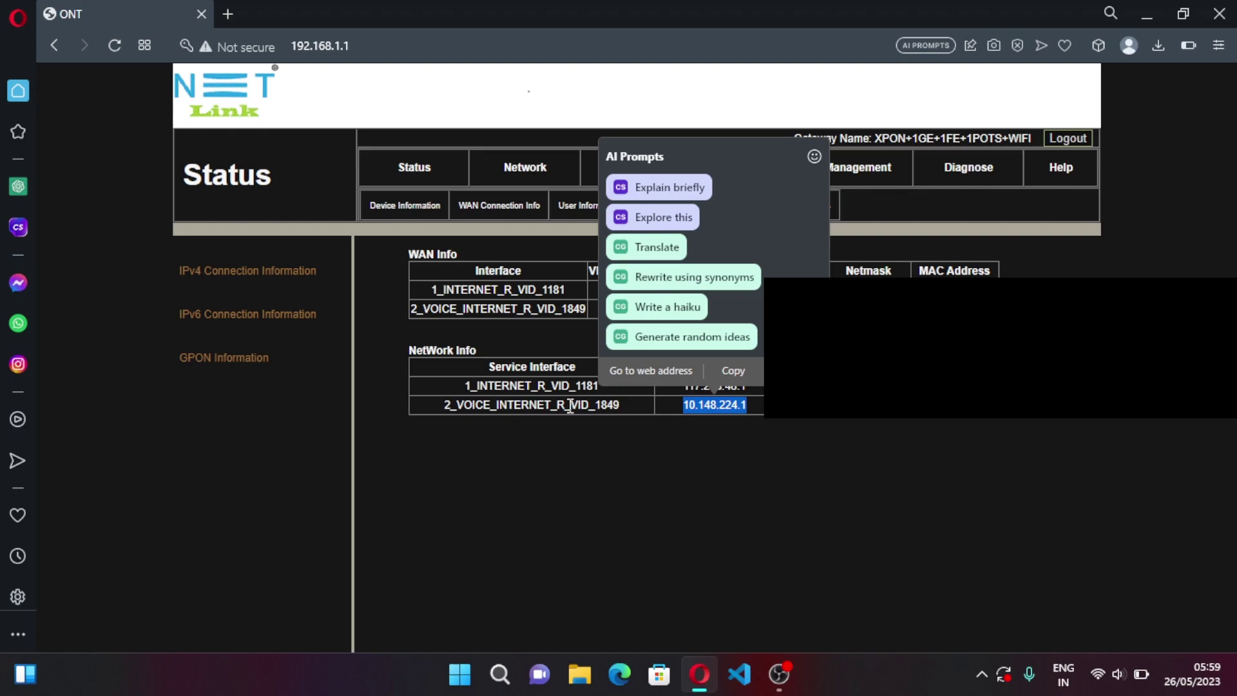
pyautogui.click(560, 455)
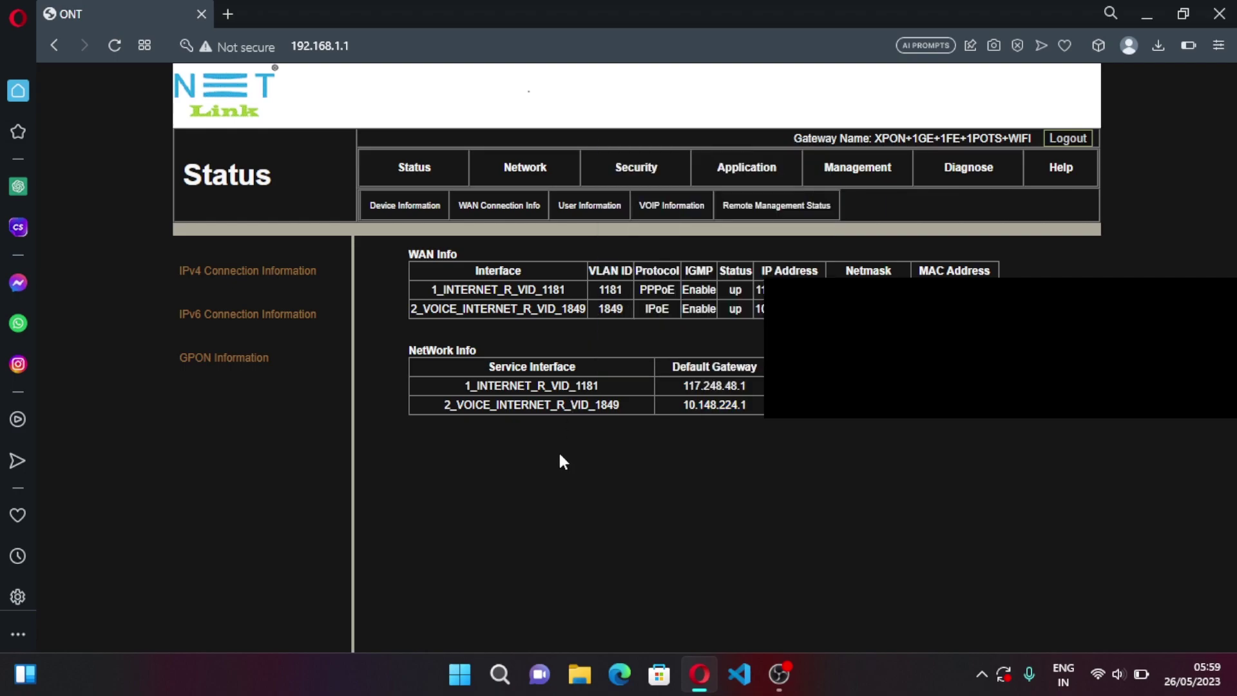
# Step: In the router's static route settings, enter destination network 10.0.0.0 with subnet mask 255.0.0.0
pyautogui.click(527, 174)
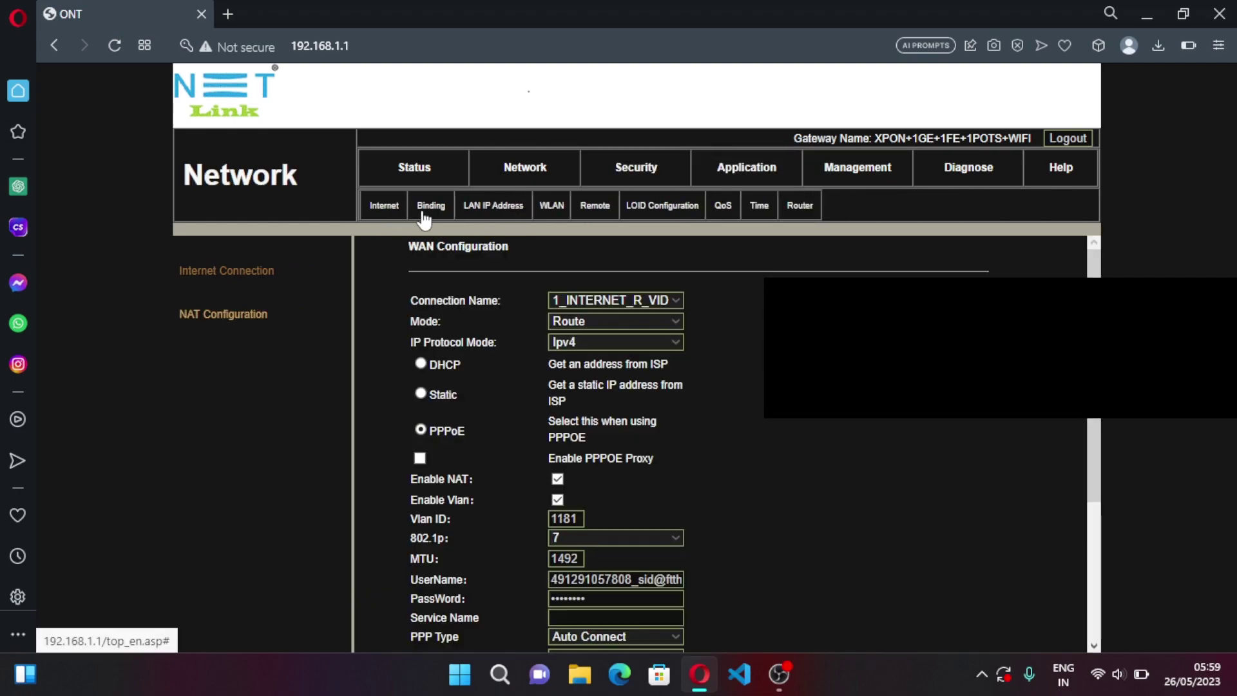
pyautogui.click(800, 206)
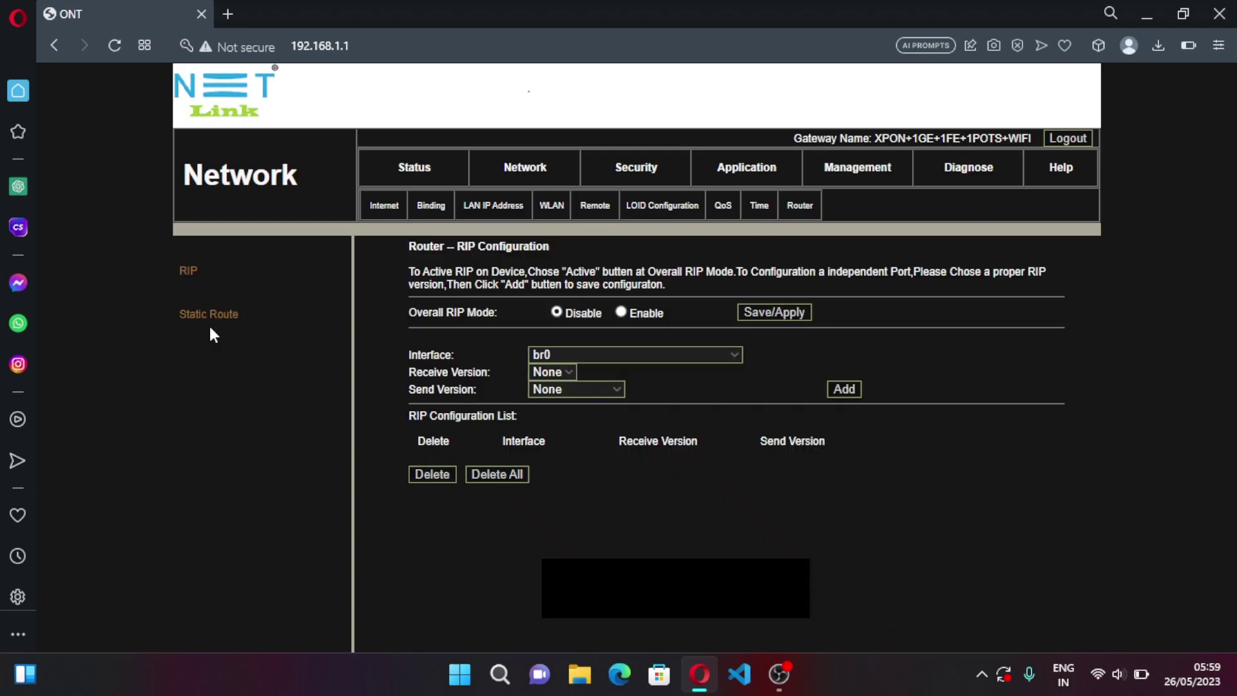
pyautogui.click(200, 314)
pyautogui.click(594, 313)
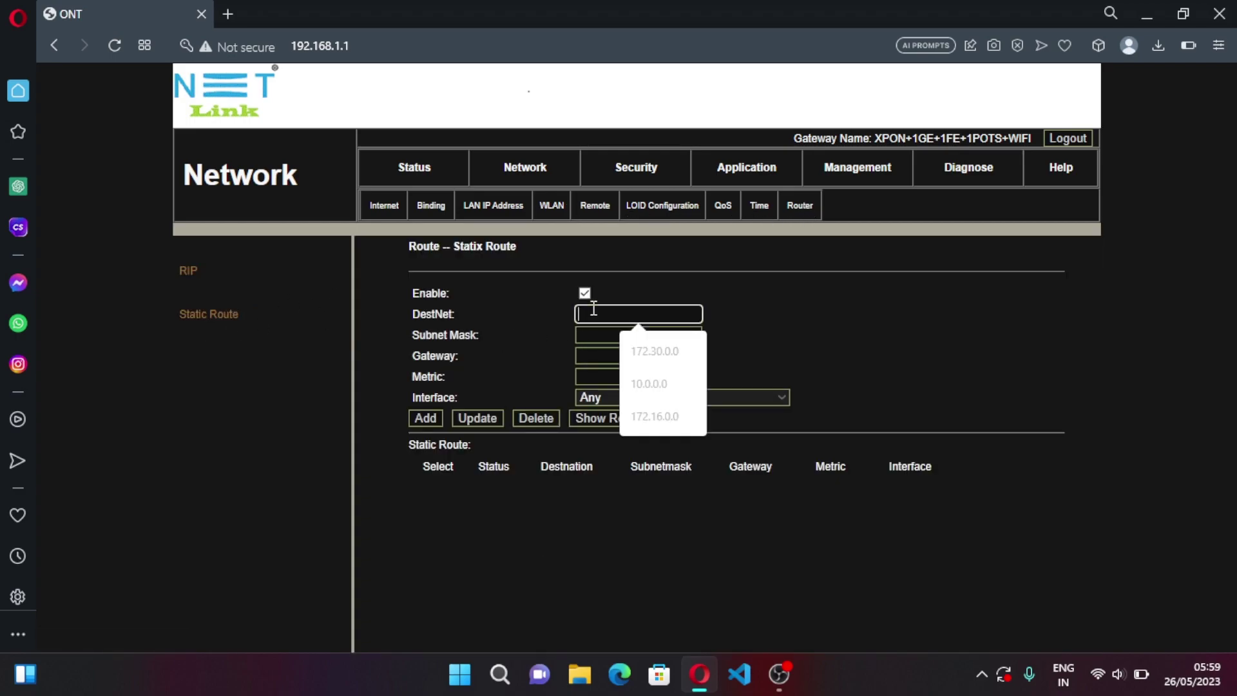
pyautogui.write('10.0.')
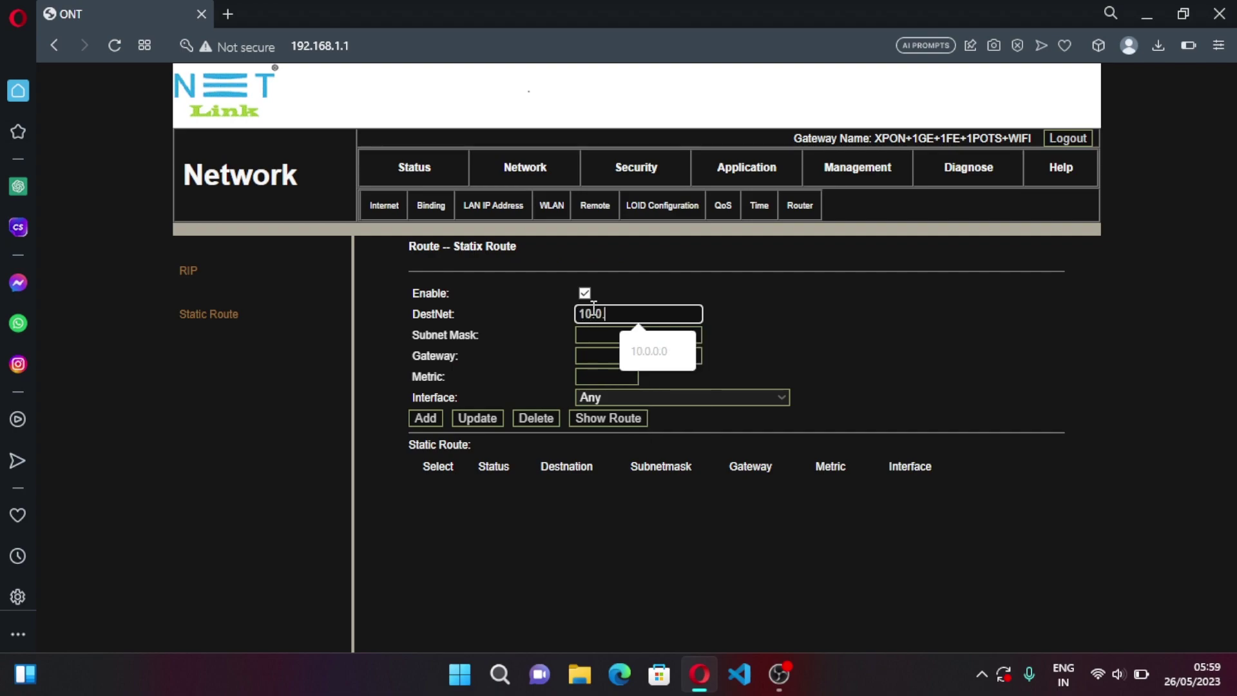
pyautogui.write('0.0')
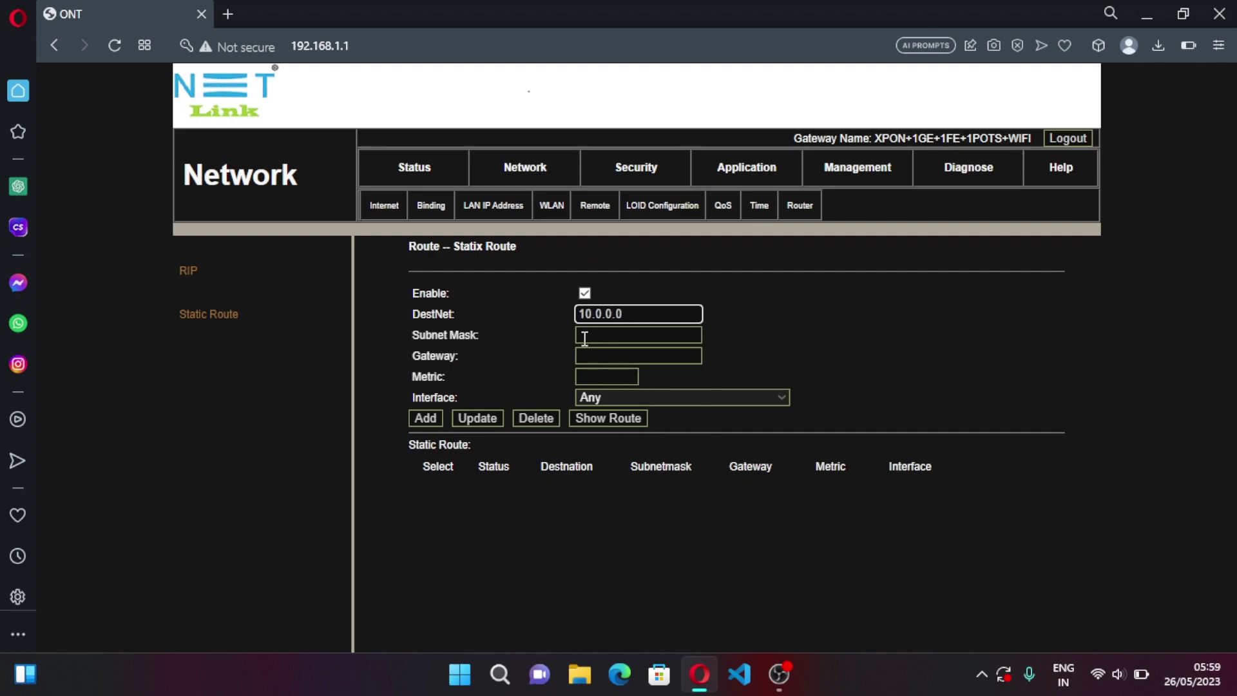
pyautogui.click(585, 337)
pyautogui.write('255')
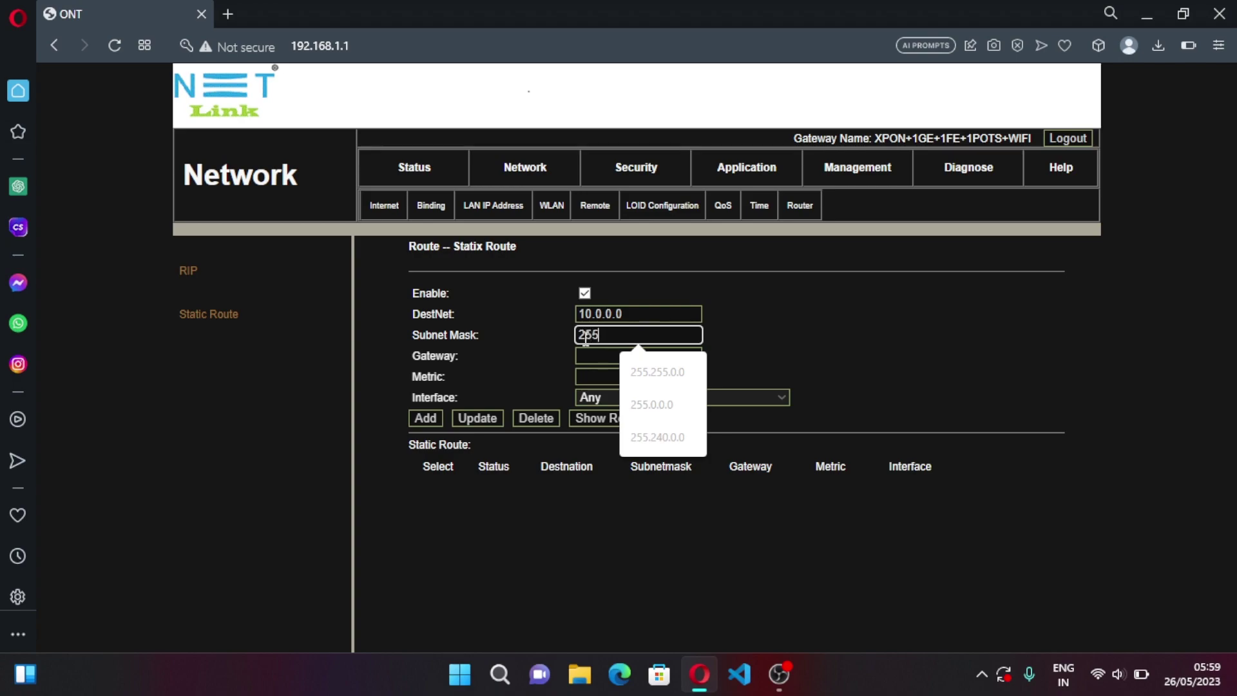
pyautogui.write('.0.0.0')
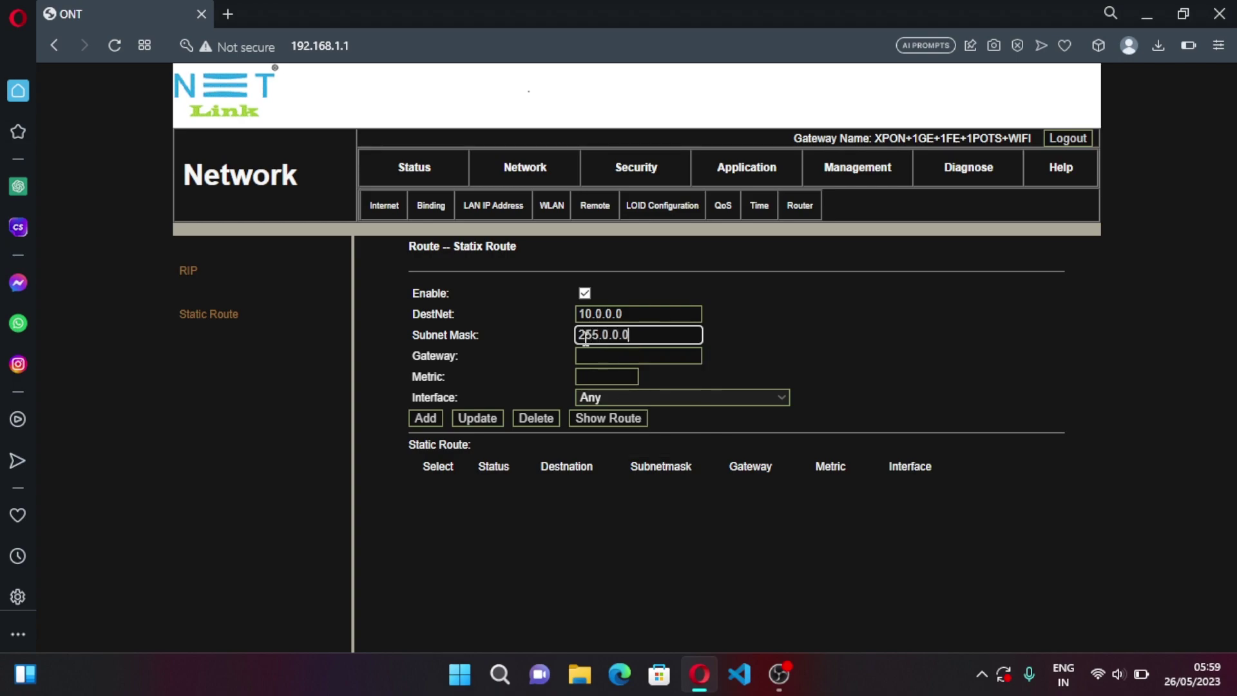
# Step: Add the static route with gateway 10.148.224.1, metric 1 and interface 2_VOICE_INTERNET_R_VID_1849
pyautogui.click(609, 358)
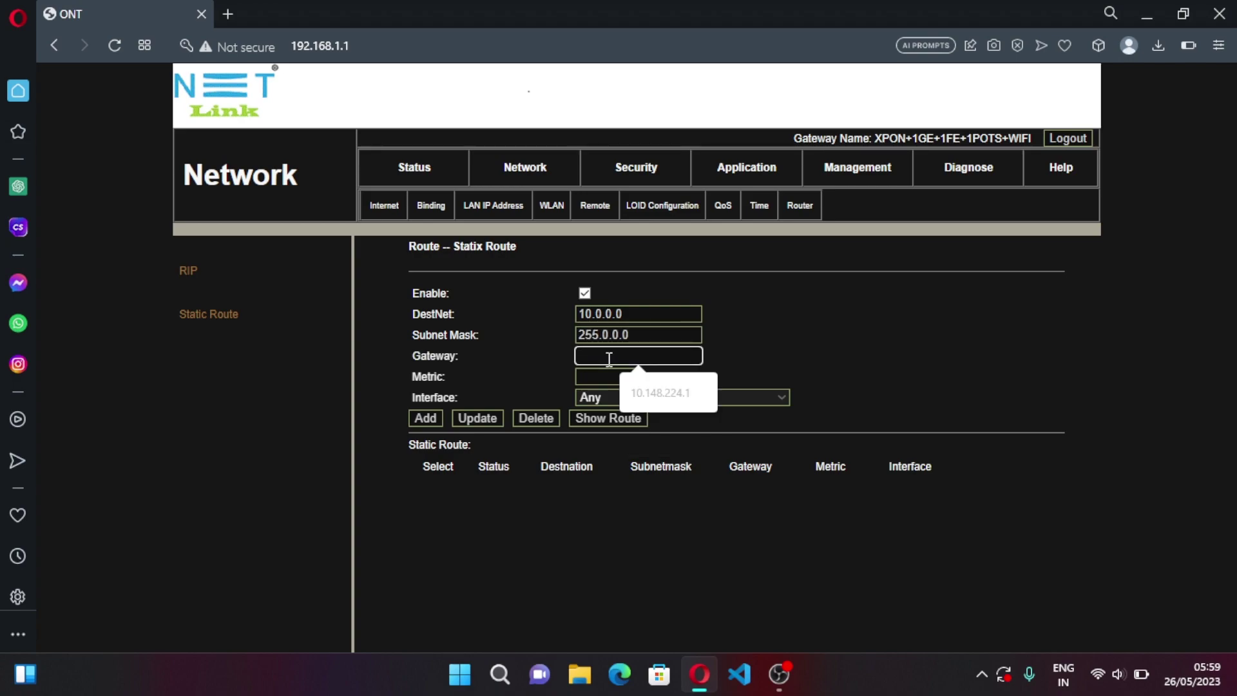
pyautogui.press('Down')
pyautogui.press('Return')
pyautogui.click(609, 378)
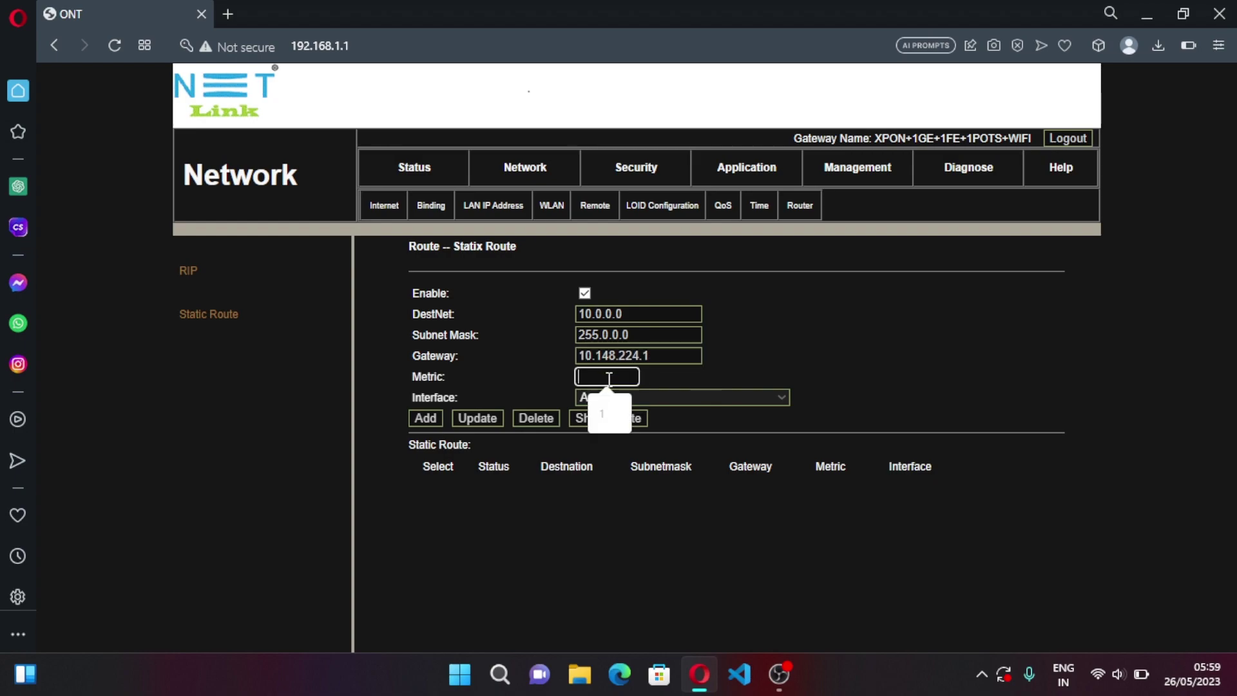
pyautogui.write('1')
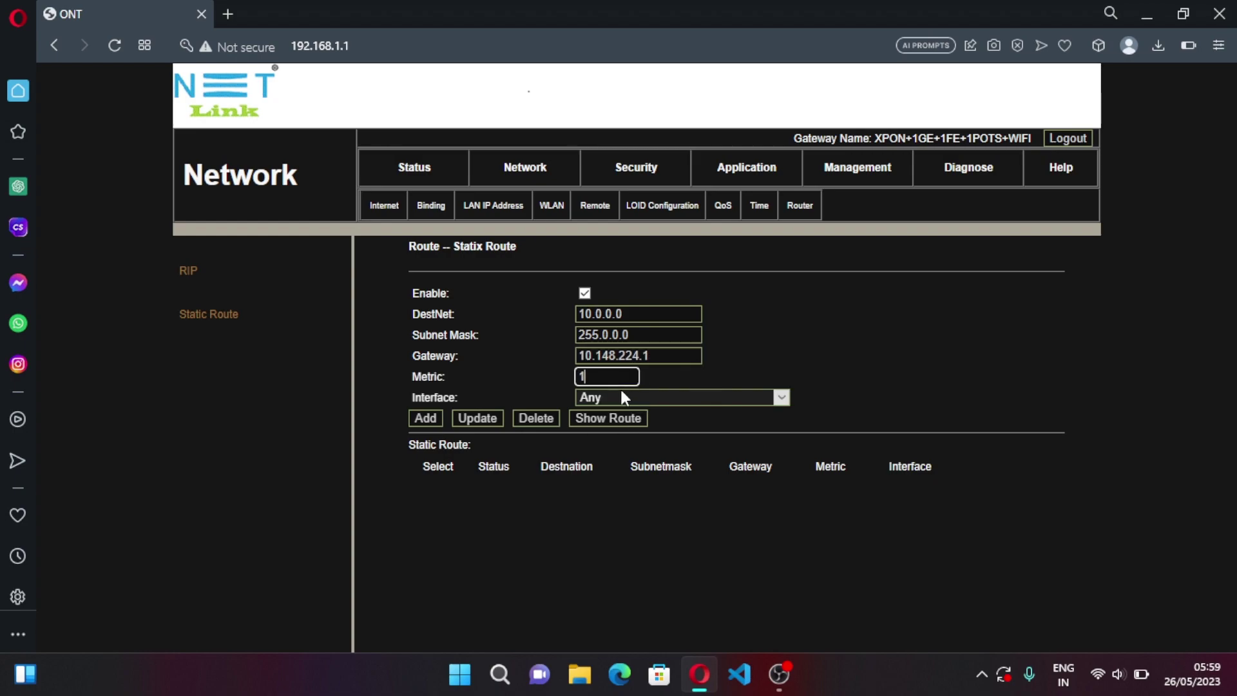
pyautogui.click(632, 394)
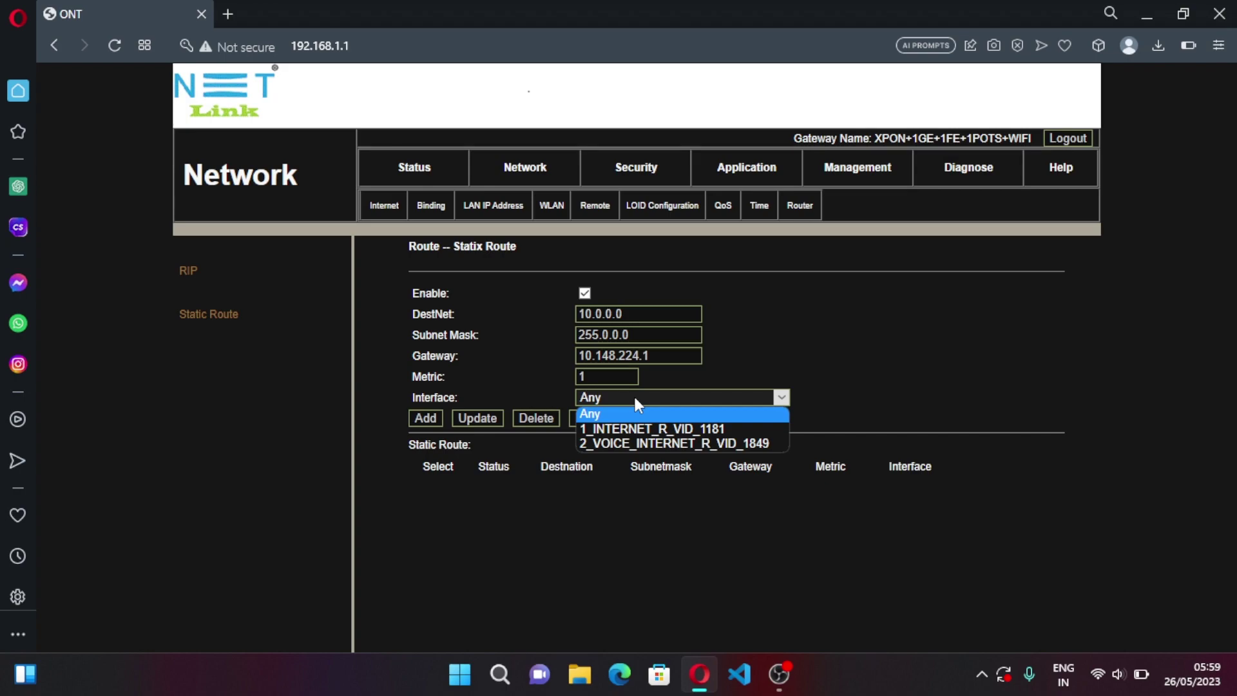
pyautogui.click(686, 442)
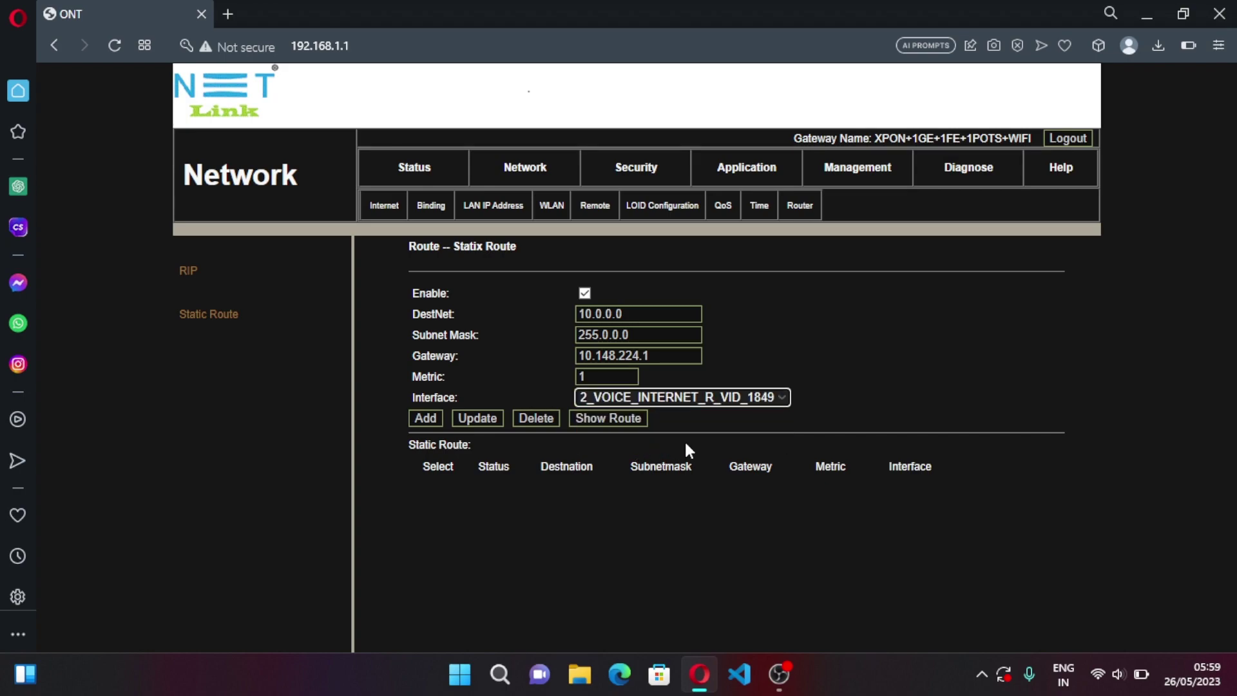
pyautogui.click(426, 417)
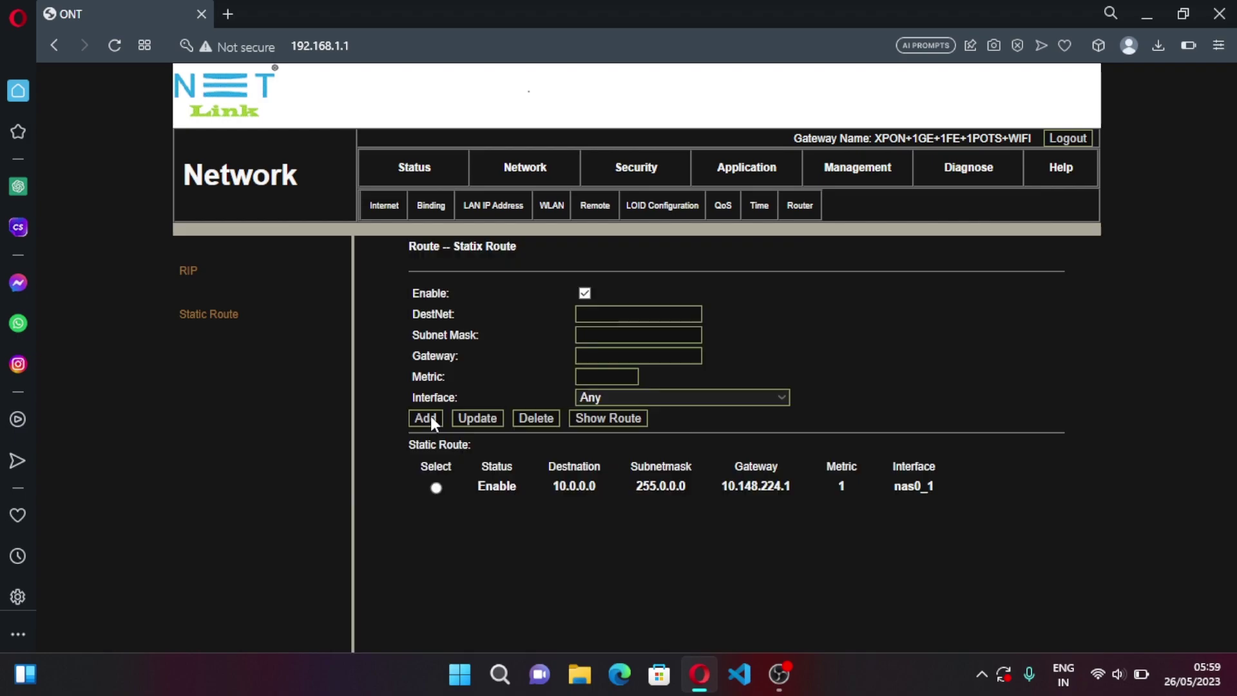
# Step: Select the 10.0.0.0 route in the static route list and change its destination network to 172.16.0.0
pyautogui.click(436, 488)
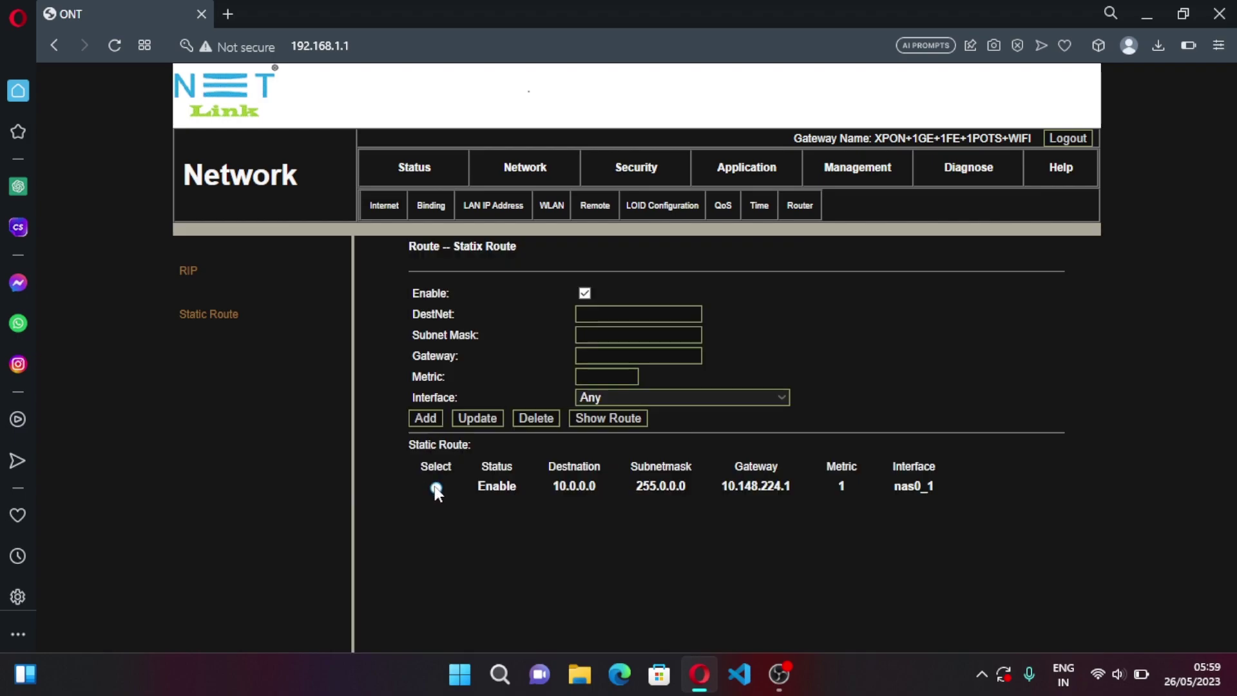
pyautogui.click(593, 315)
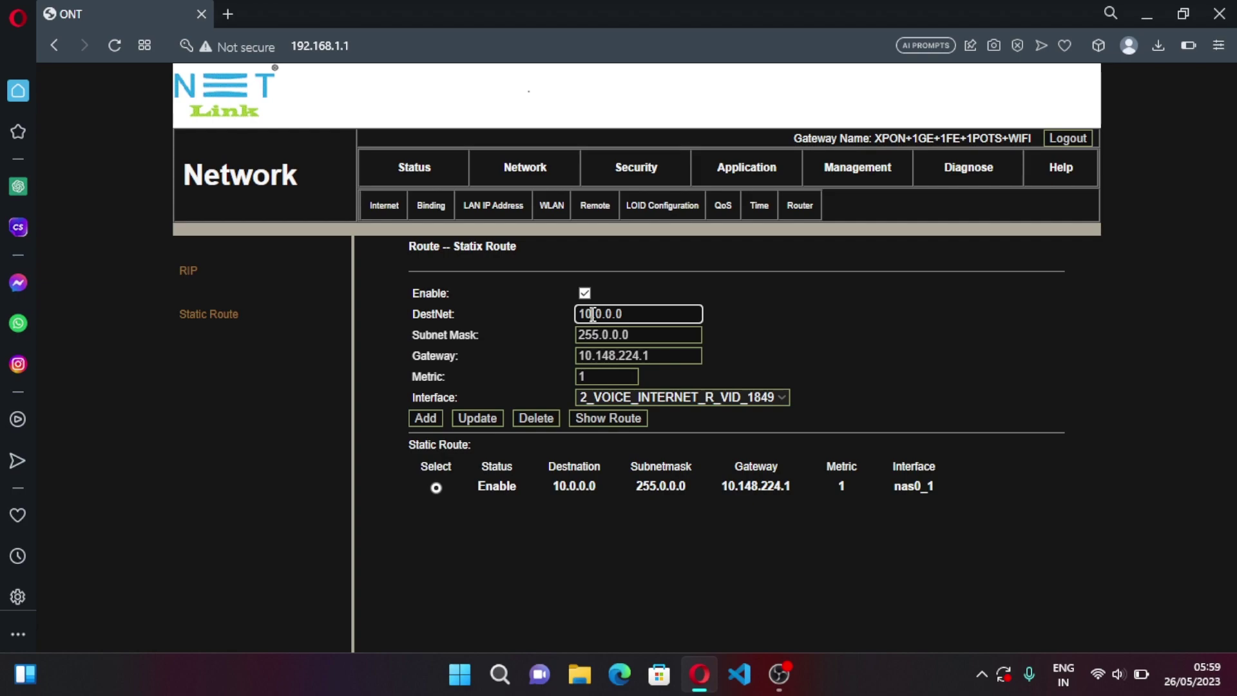
pyautogui.press('BackSpace')
pyautogui.press('BackSpace')
pyautogui.write('2')
pyautogui.press('BackSpace')
pyautogui.write('172')
pyautogui.press('Delete')
pyautogui.press('Delete')
pyautogui.write('.16')
# Step: Set the selected route's subnet mask to 255.240.0.0 and update the route
pyautogui.click(609, 335)
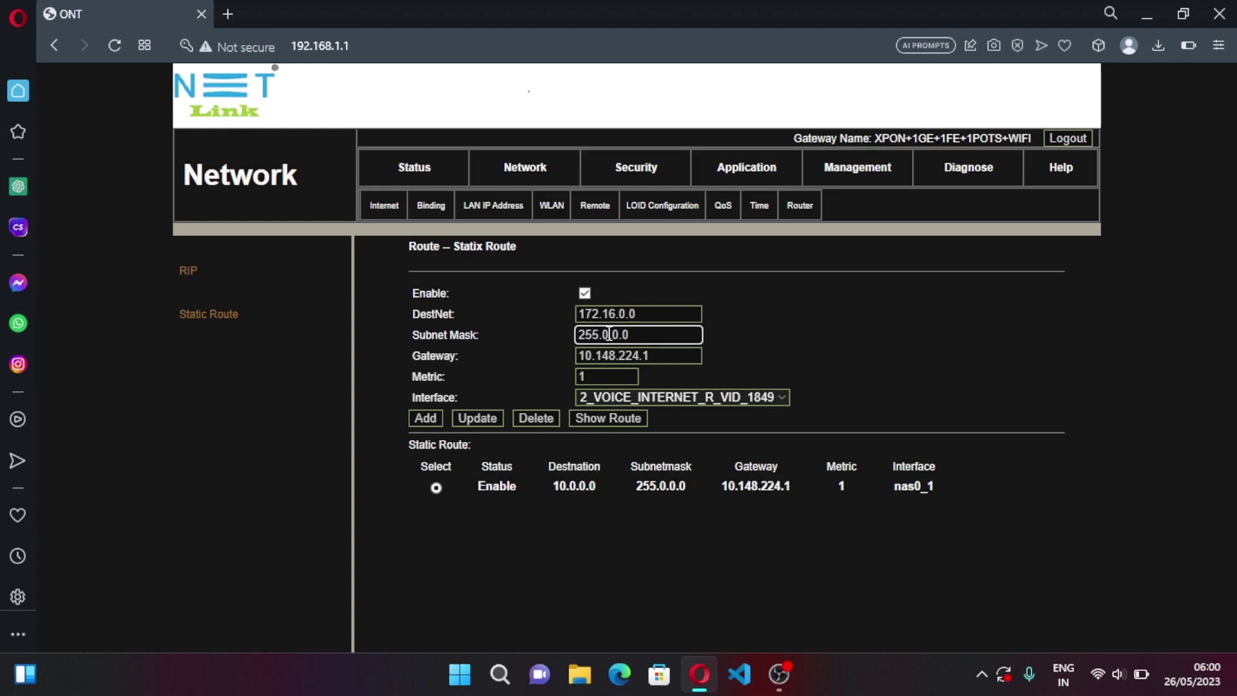
pyautogui.press('BackSpace')
pyautogui.write('240')
pyautogui.click(473, 419)
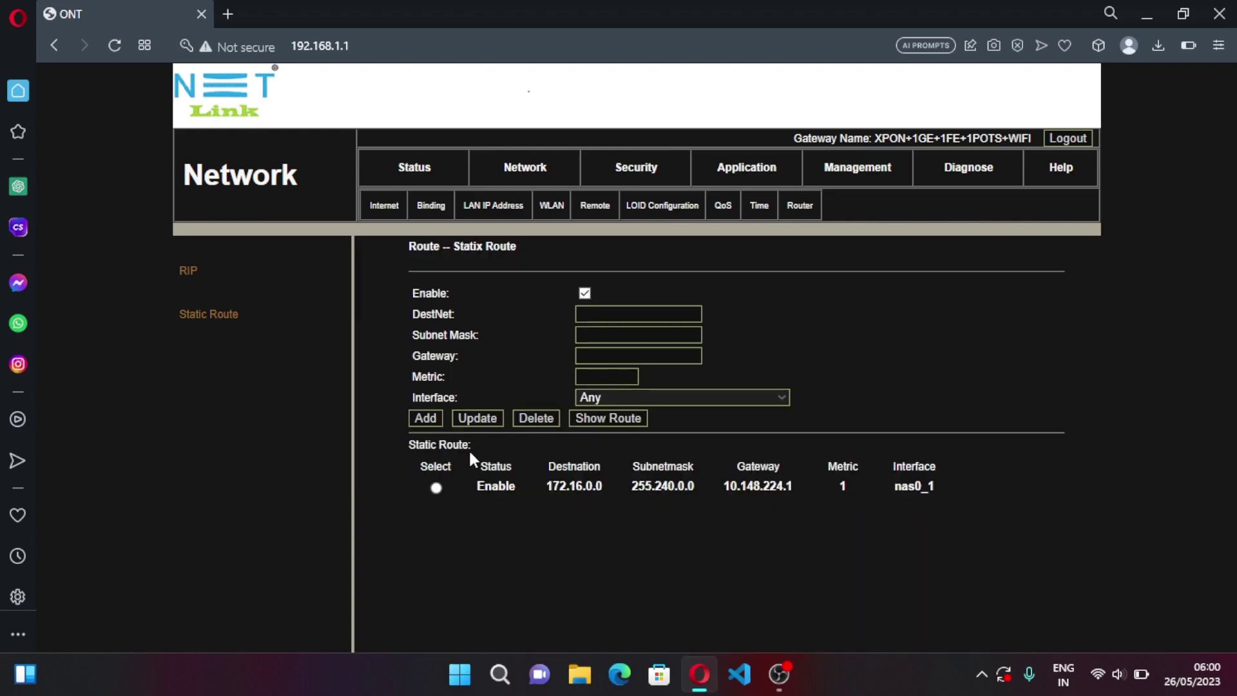
# Step: Using the 172.16.0.0 route as a template, add a new static route to 10.0.0.0 with subnet mask 255.0.0.0
pyautogui.click(437, 488)
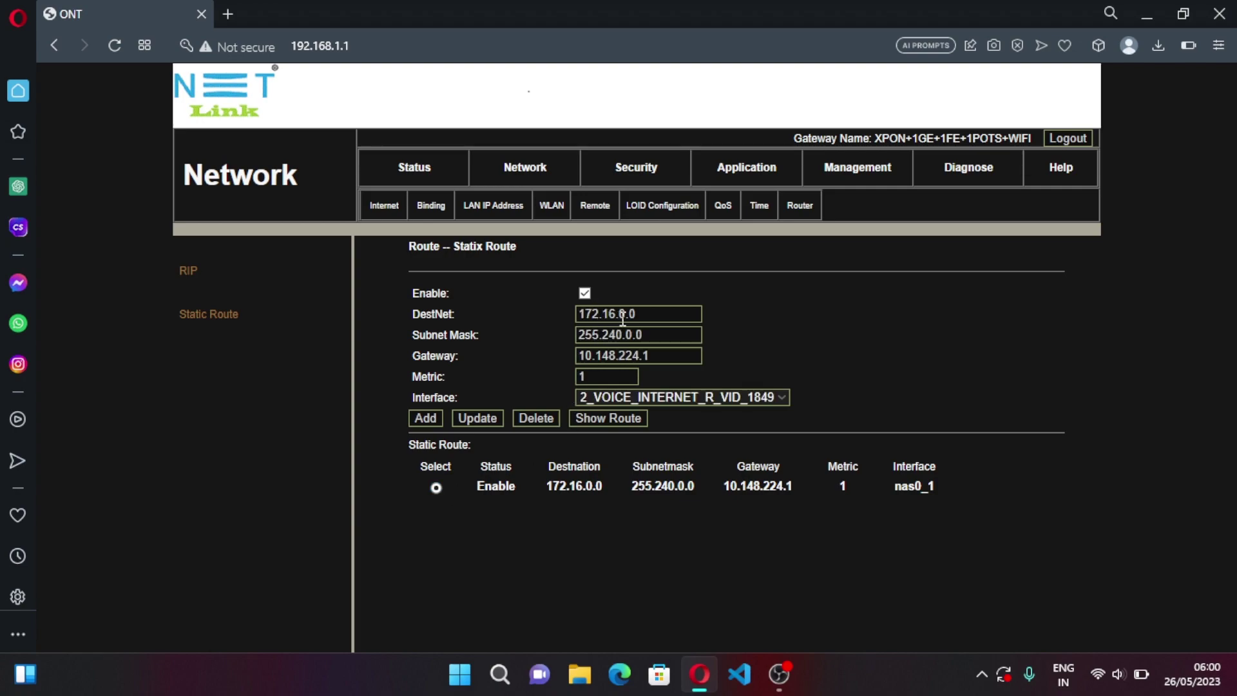
pyautogui.moveTo(617, 316); pyautogui.dragTo(558, 326)
pyautogui.write('10.0')
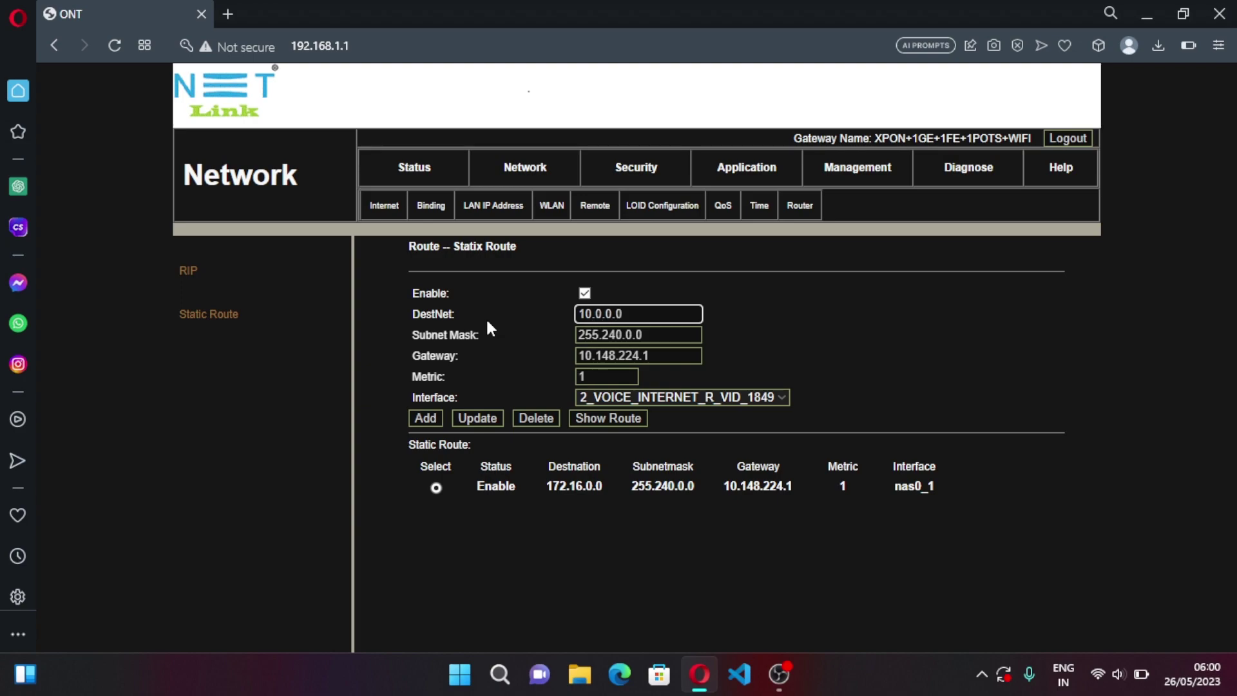
pyautogui.click(617, 334)
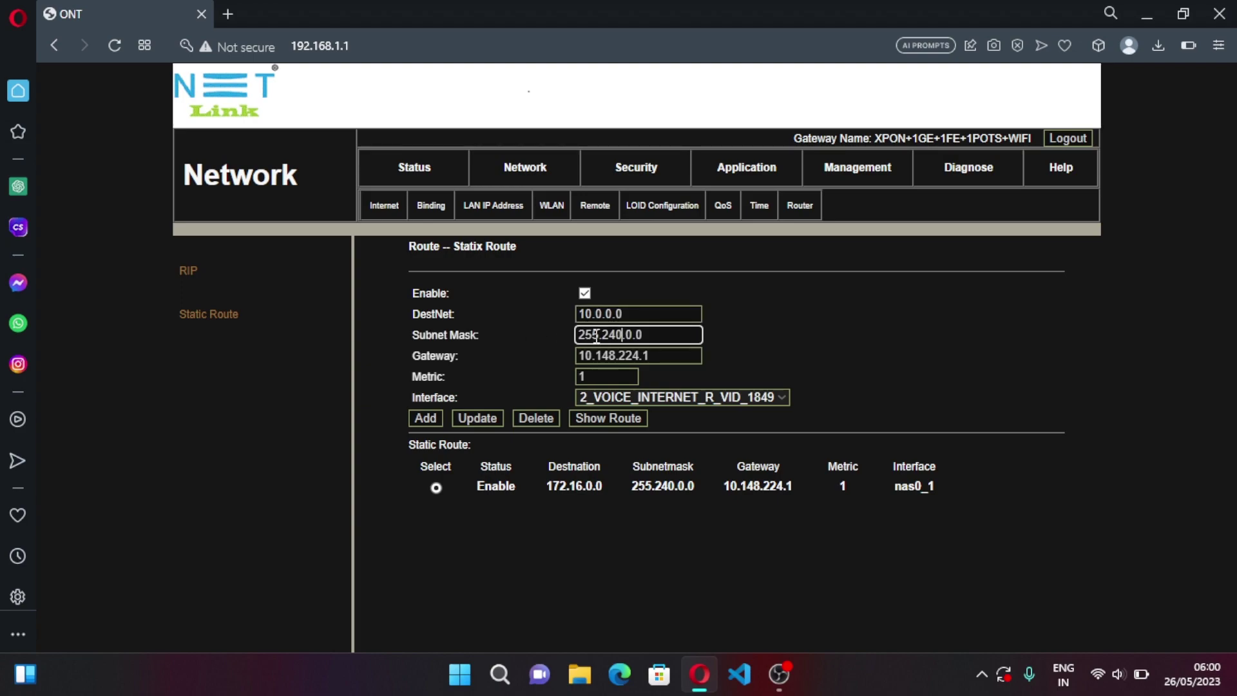
pyautogui.press('BackSpace')
pyautogui.press('BackSpace')
pyautogui.press('BackSpace')
pyautogui.press('BackSpace')
pyautogui.write('.0')
pyautogui.click(424, 419)
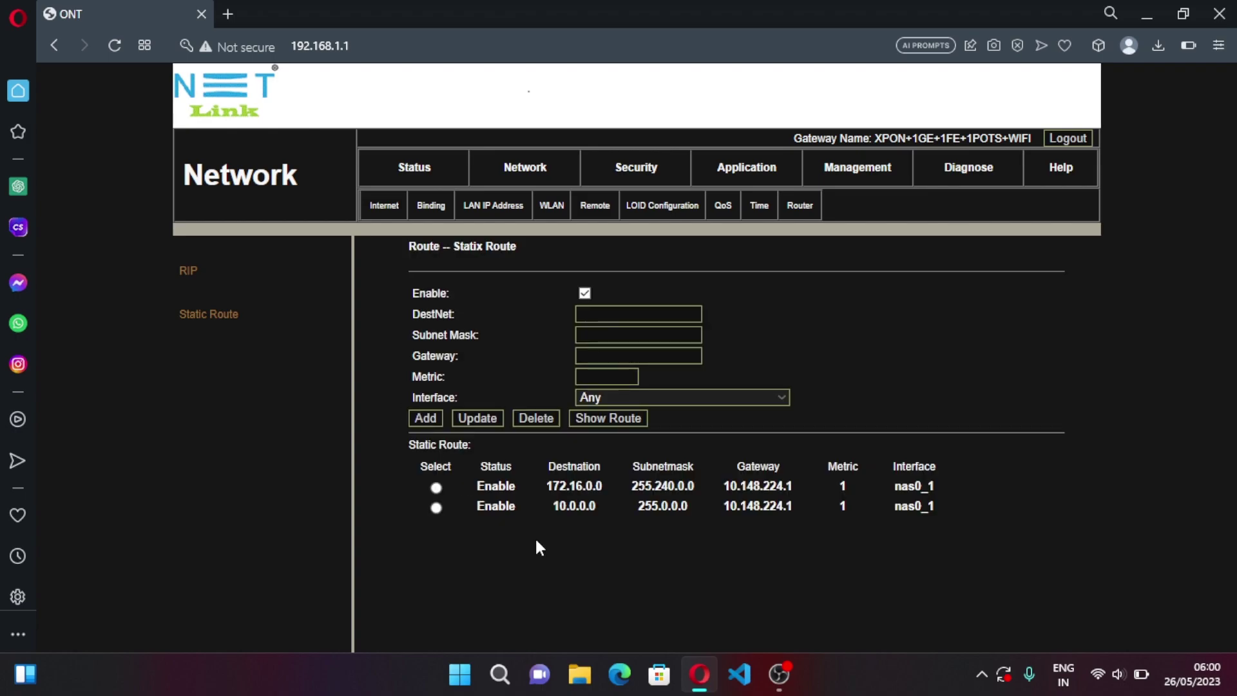
# Step: From the 172.16.0.0 route's settings, add another static route to 172.30.0.0 with subnet mask 255.255.0.0
pyautogui.click(436, 490)
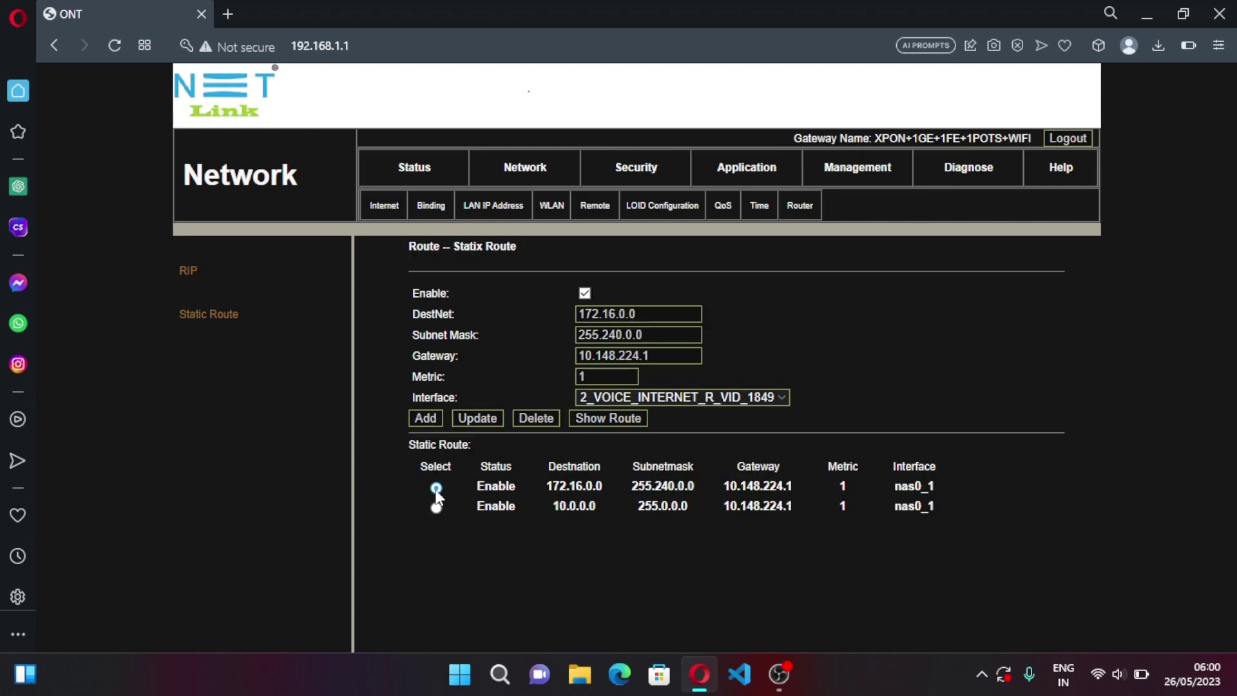
pyautogui.click(615, 314)
pyautogui.press('BackSpace')
pyautogui.press('BackSpace')
pyautogui.write('30')
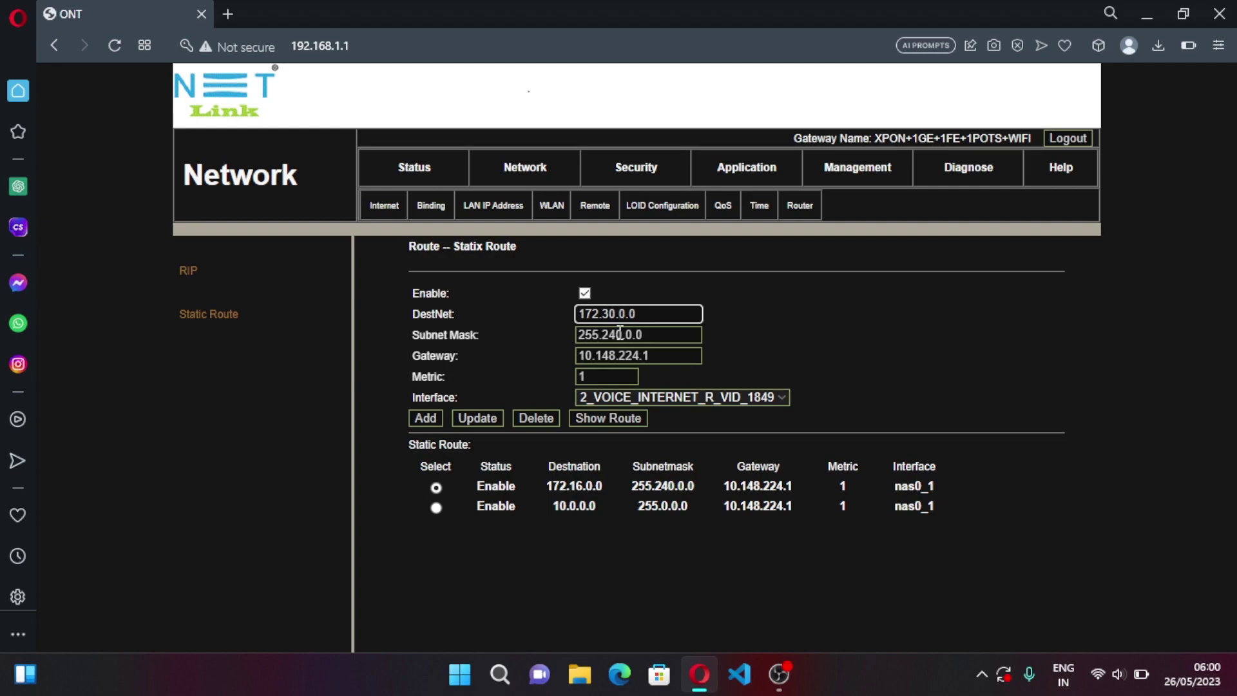
pyautogui.click(620, 334)
pyautogui.press('BackSpace')
pyautogui.press('BackSpace')
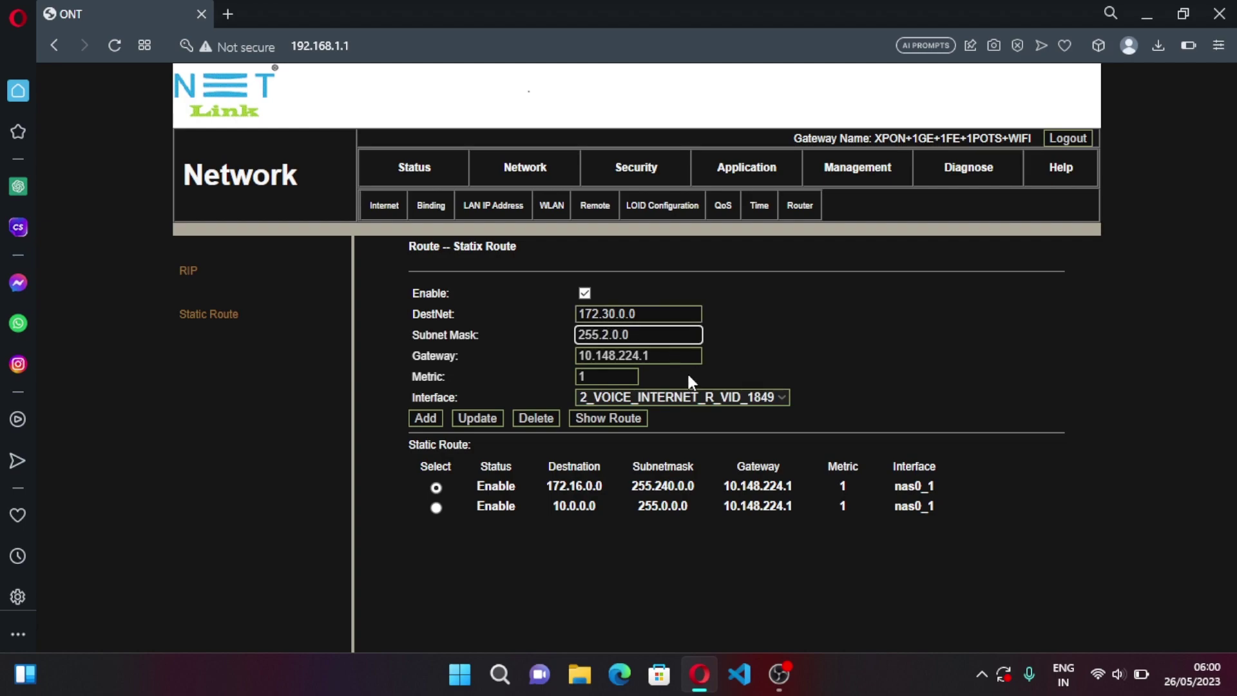
pyautogui.write('55')
pyautogui.click(417, 419)
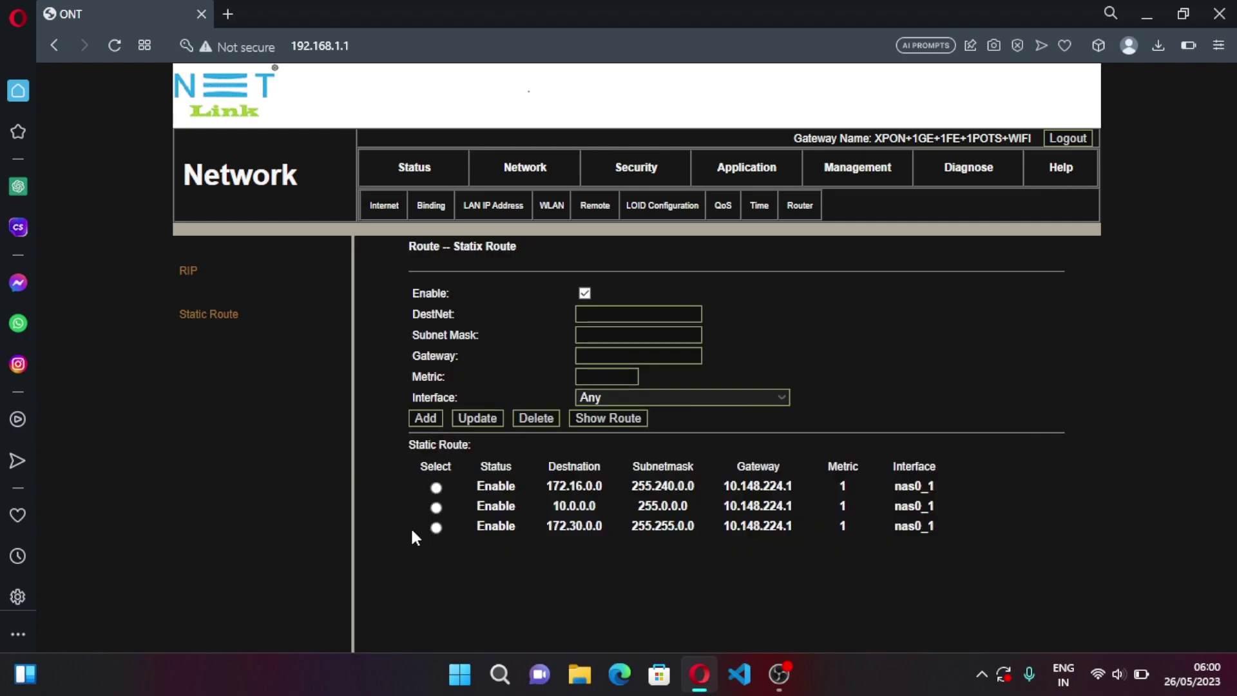
pyautogui.moveTo(397, 477); pyautogui.dragTo(702, 555)
pyautogui.click(683, 536)
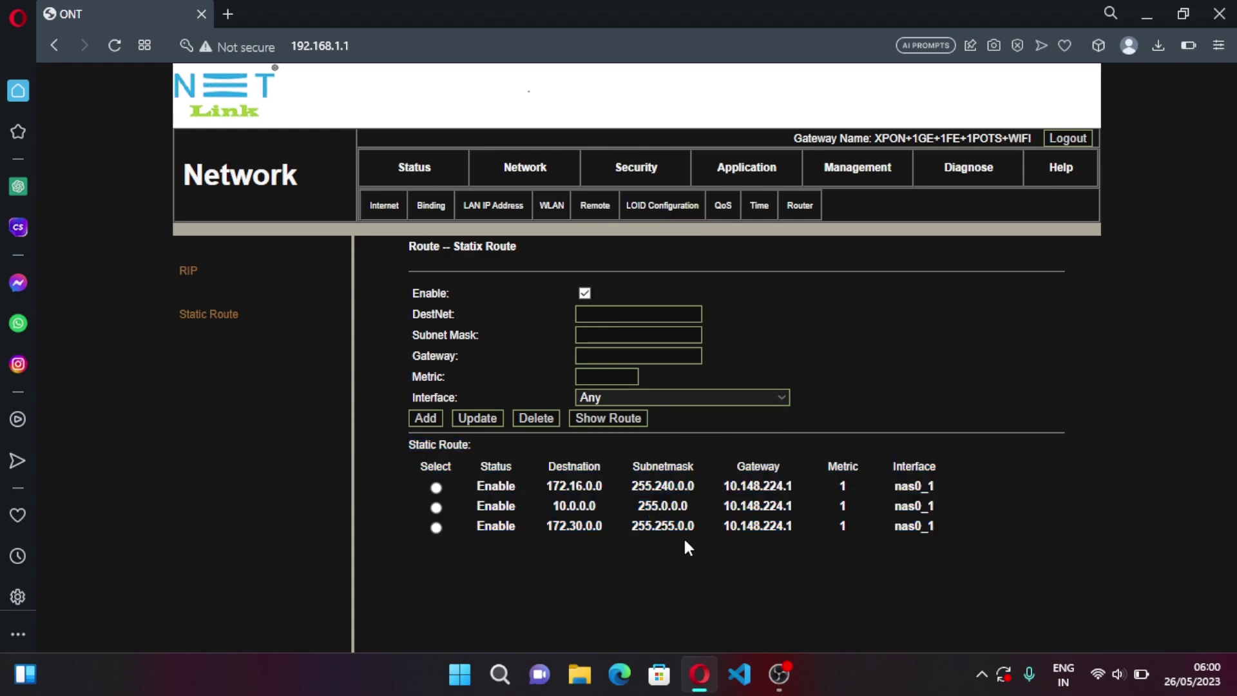
pyautogui.click(436, 488)
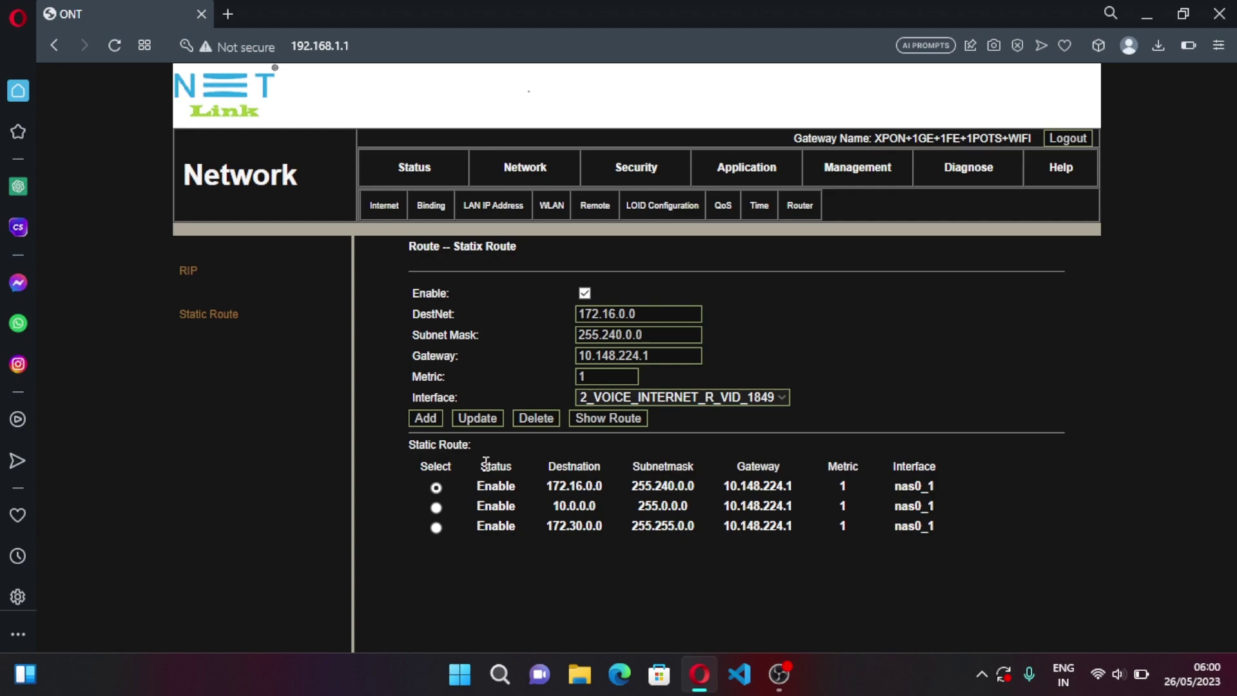
pyautogui.moveTo(404, 454); pyautogui.dragTo(938, 568)
pyautogui.click(985, 557)
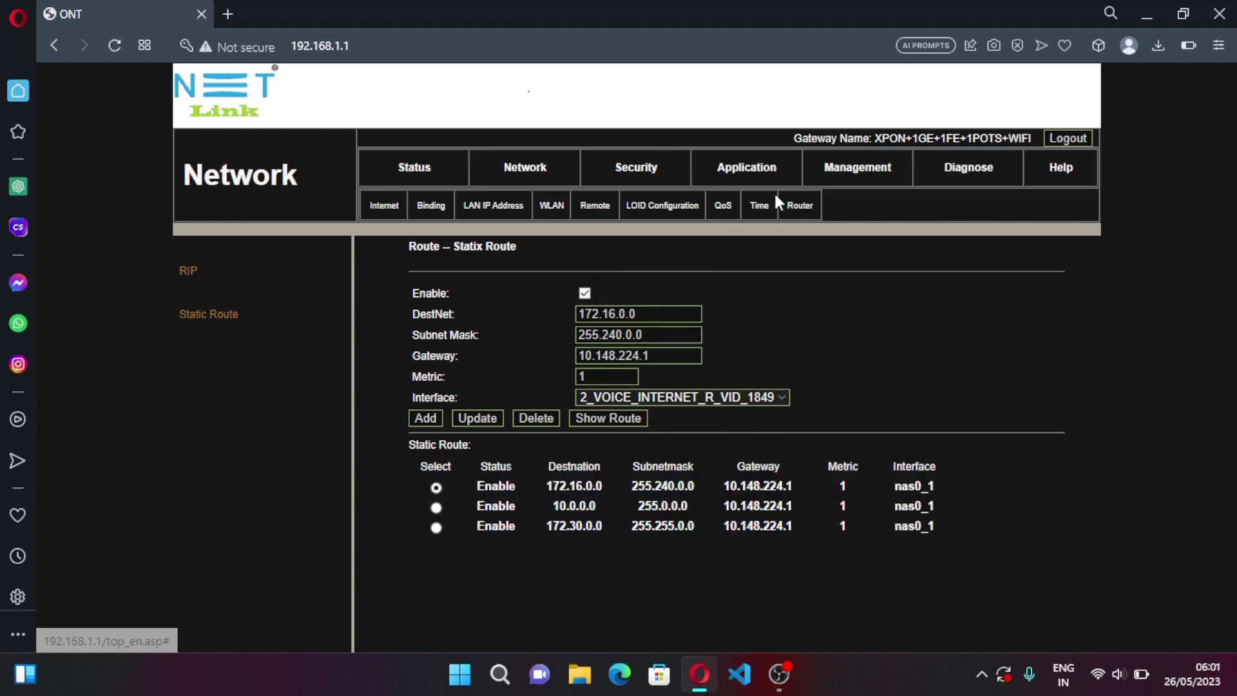
# Step: Run a traceroute diagnosis to kl.ftth.ims.bsnl.in over the 1_INTERNET_R_VID_1181 WAN interface
pyautogui.click(964, 173)
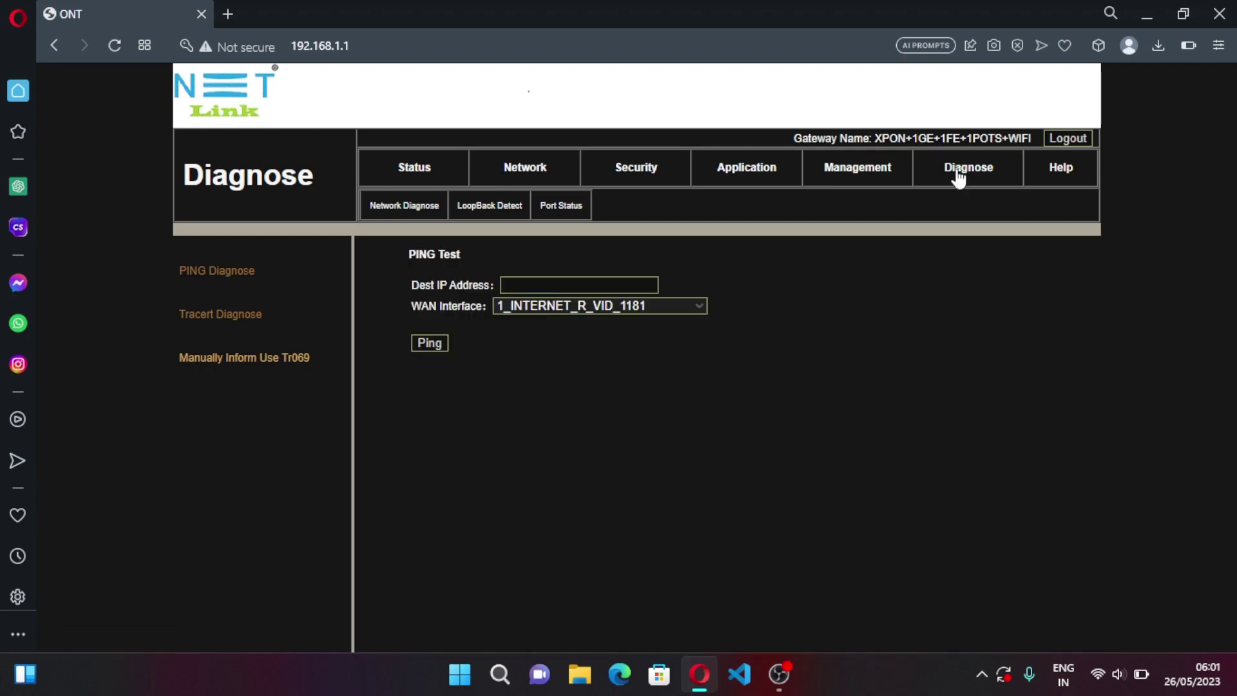
pyautogui.click(238, 320)
pyautogui.click(460, 286)
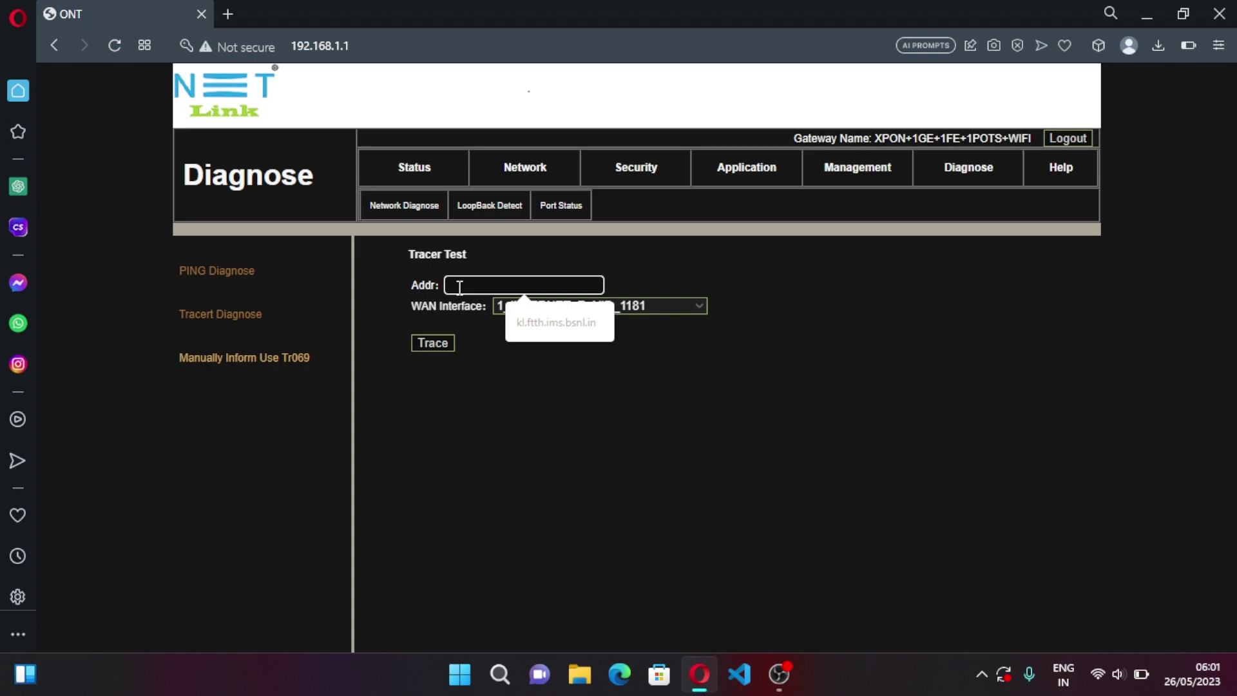
pyautogui.write('kl.ftth.ims.bsnl.in')
pyautogui.doubleClick(459, 286)
pyautogui.click(546, 286)
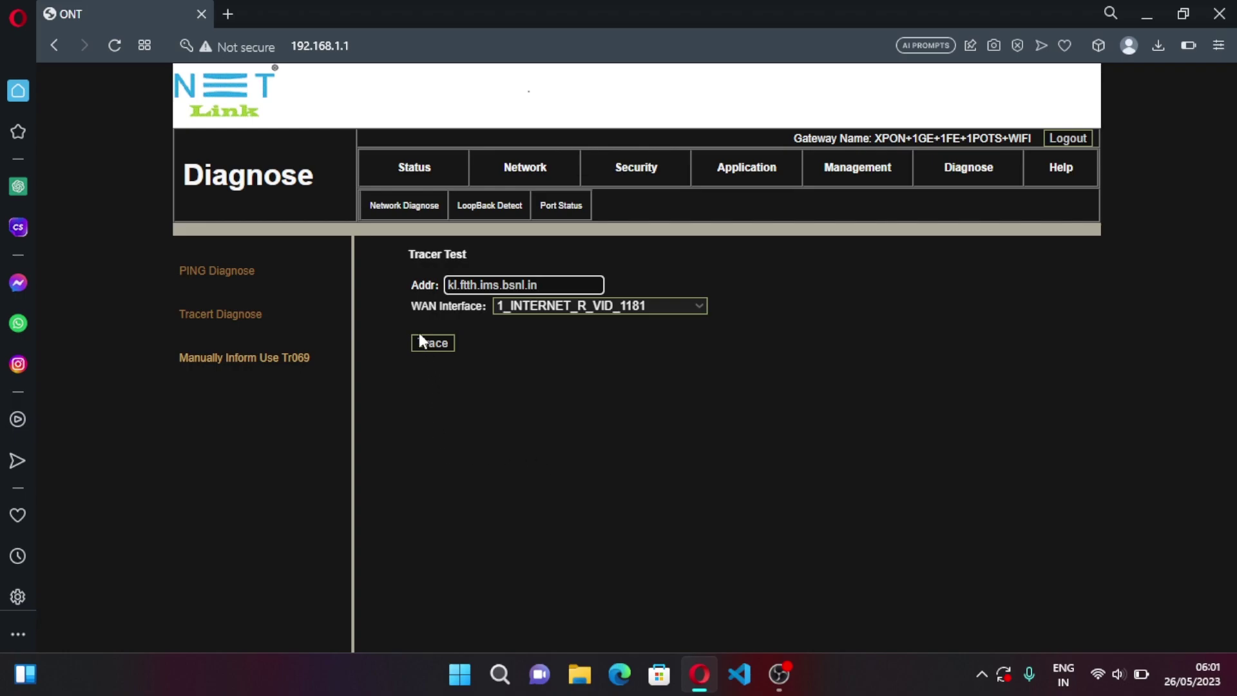
pyautogui.click(435, 341)
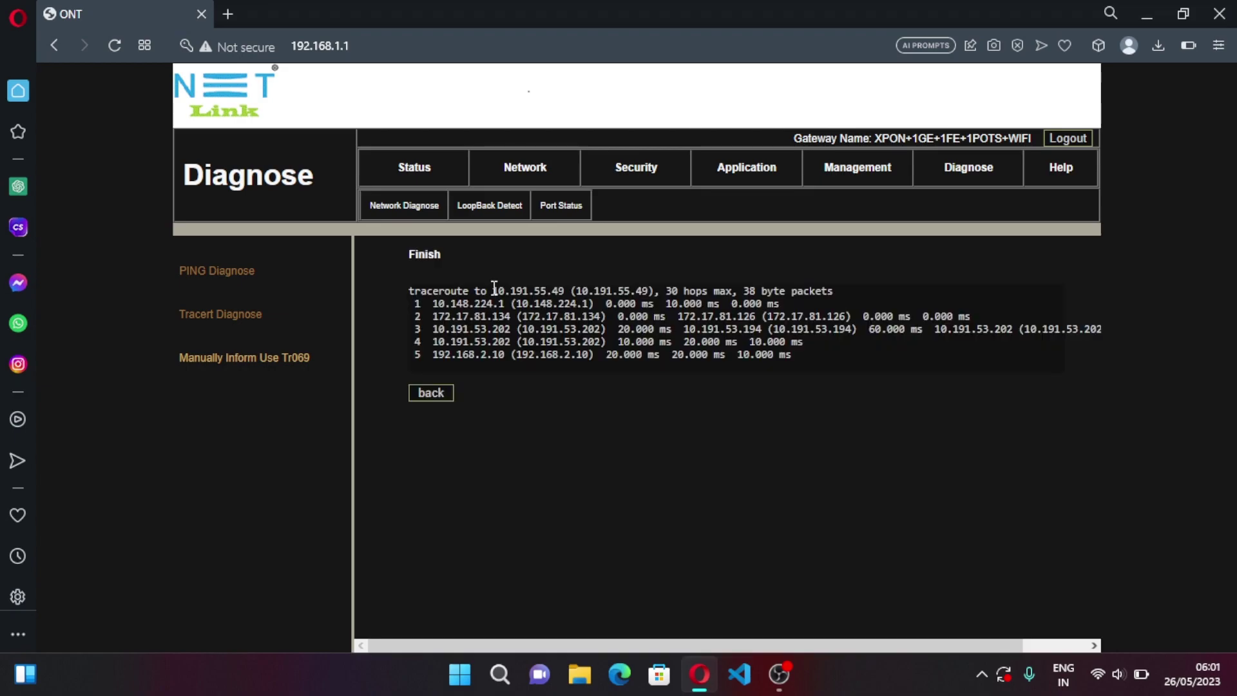
# Step: Copy the target IP address from the traceroute result and return to the trace form
pyautogui.moveTo(494, 288); pyautogui.dragTo(564, 288)
pyautogui.hotkey('ctrl', 'c')
pyautogui.click(495, 286)
pyautogui.click(497, 288)
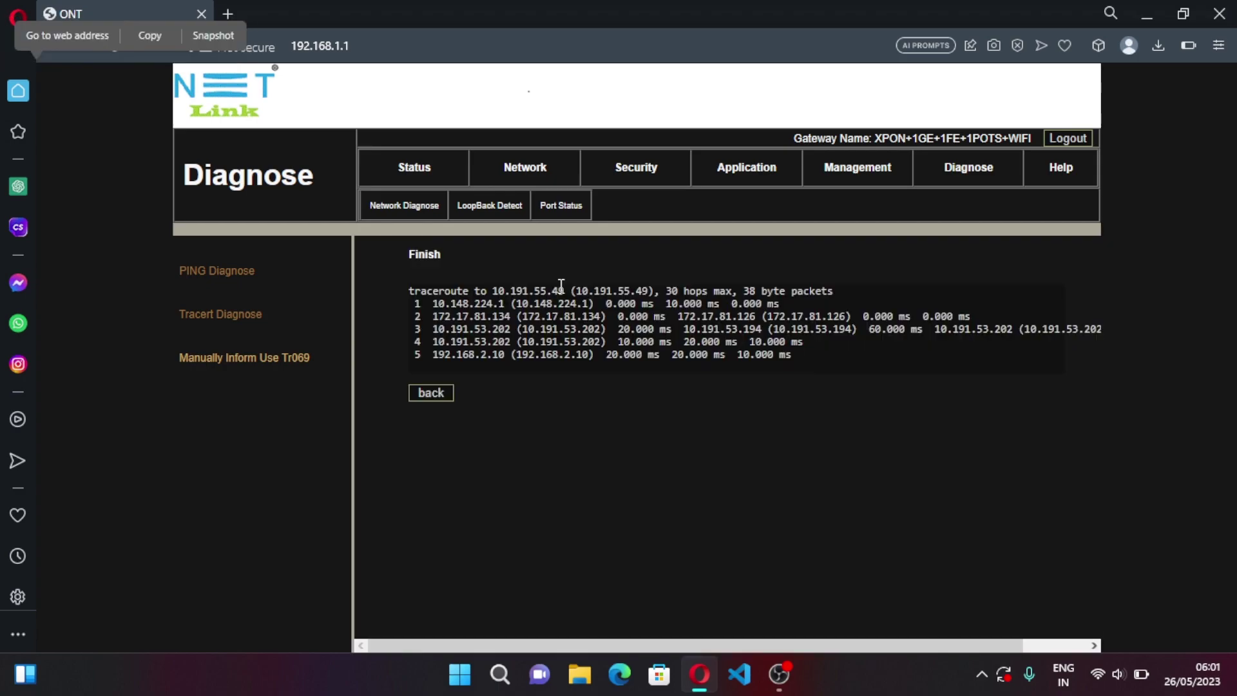
pyautogui.click(429, 393)
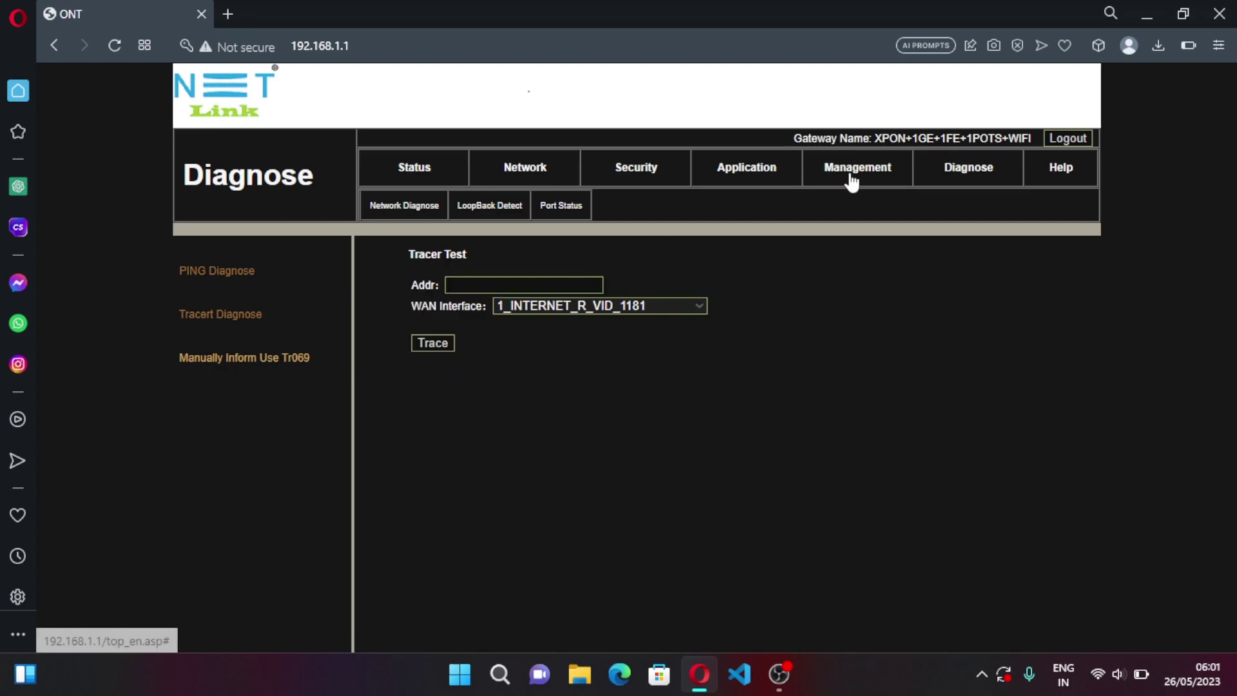
# Step: In the VoIP configuration, enable the primary SIP proxy's outbound proxy with address 10.191.55.49 and port 5060
pyautogui.click(748, 171)
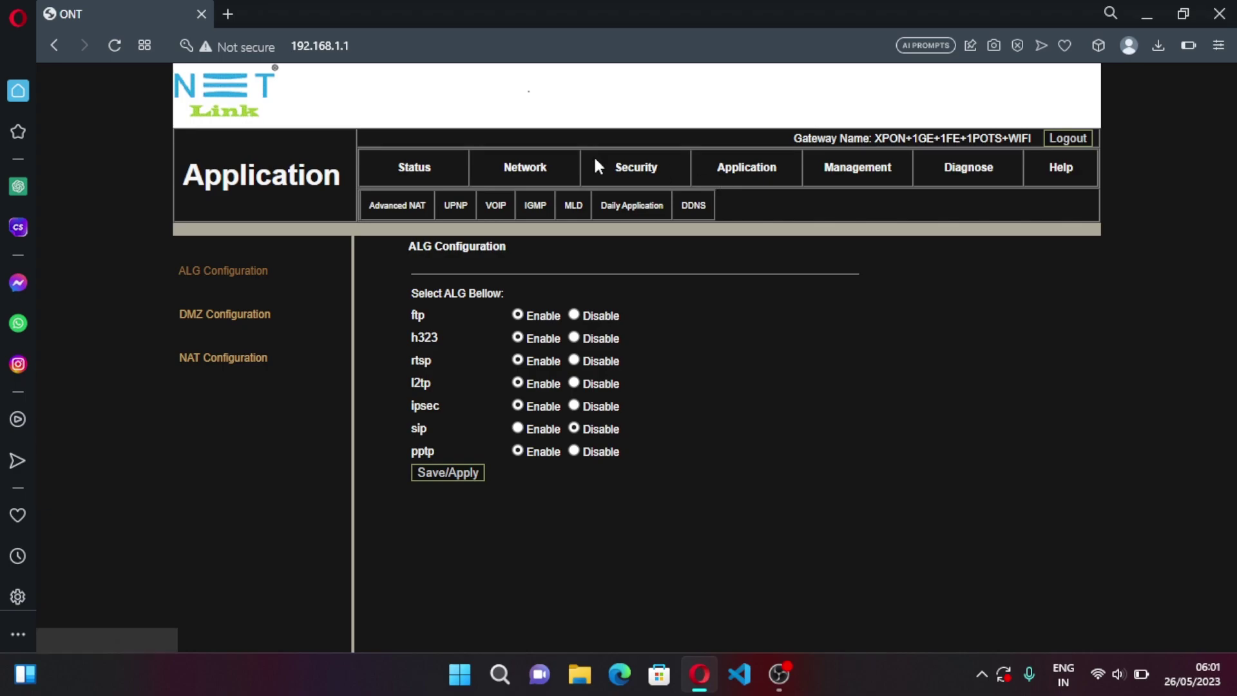
pyautogui.click(497, 208)
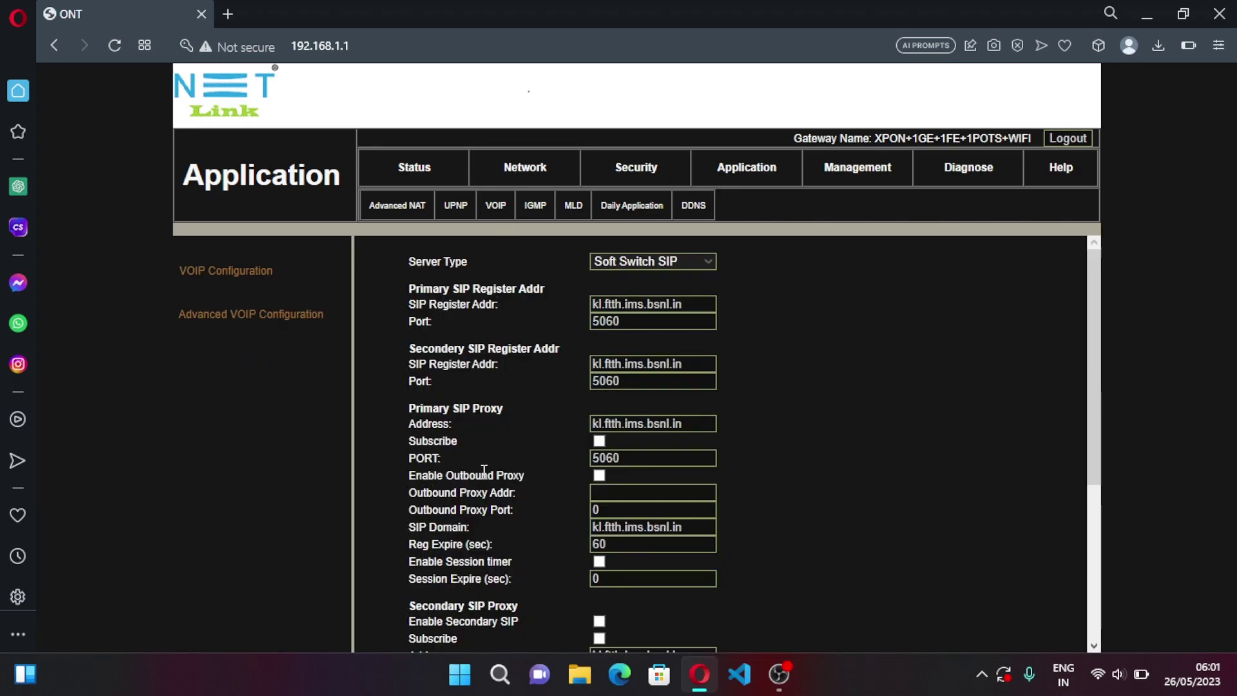
pyautogui.scroll(-3, 645, 395)
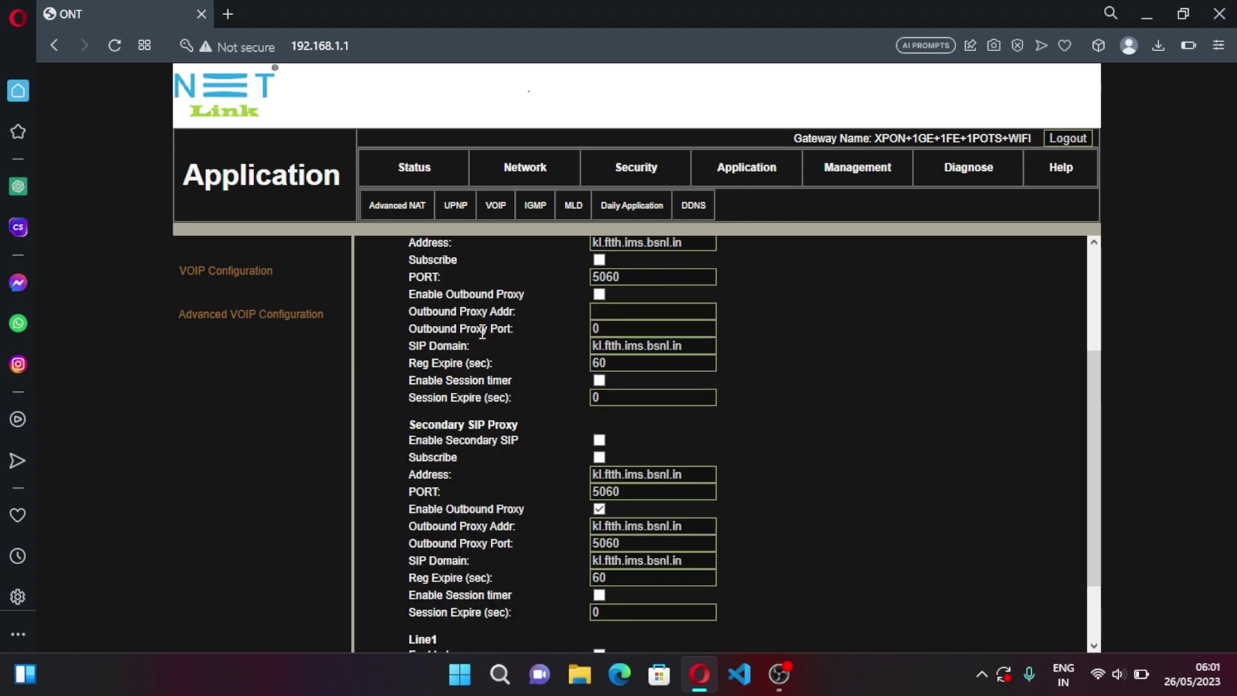
pyautogui.click(600, 294)
pyautogui.click(607, 309)
pyautogui.press('Down')
pyautogui.press('Down')
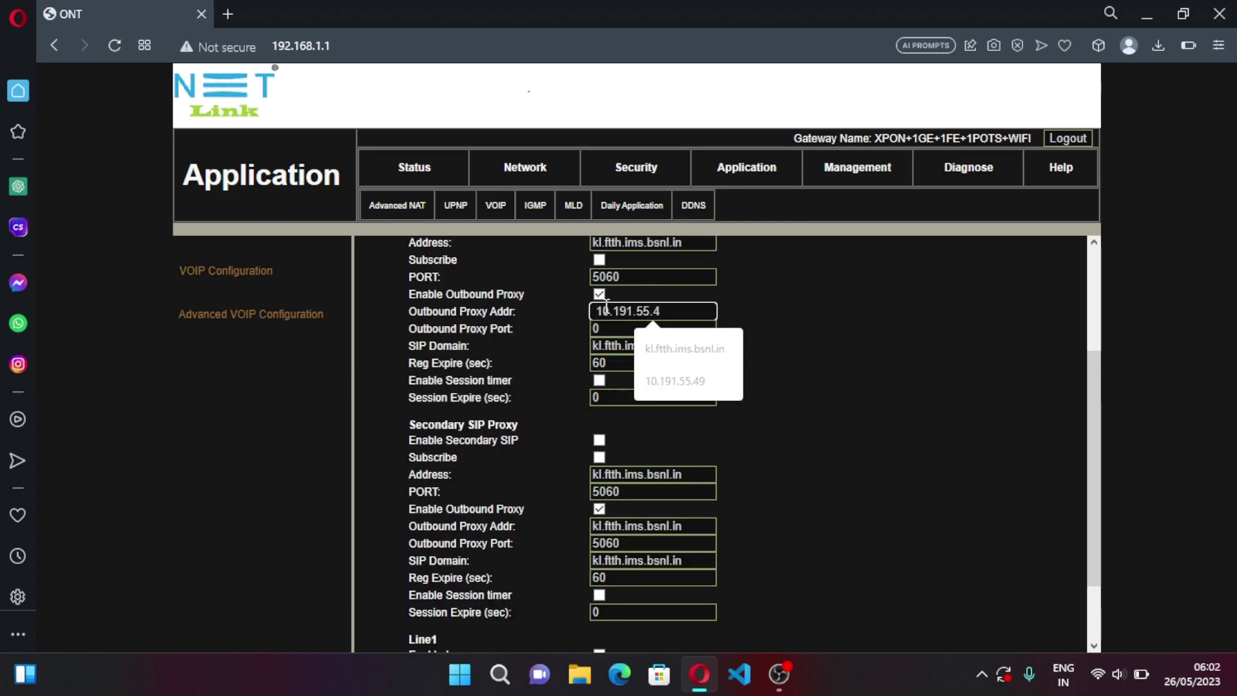
pyautogui.press('Return')
pyautogui.click(606, 328)
pyautogui.press('BackSpace')
pyautogui.write('5060')
pyautogui.click(896, 389)
# Step: Set the secondary SIP register address to 10.191.55.49
pyautogui.scroll(3, 899, 390)
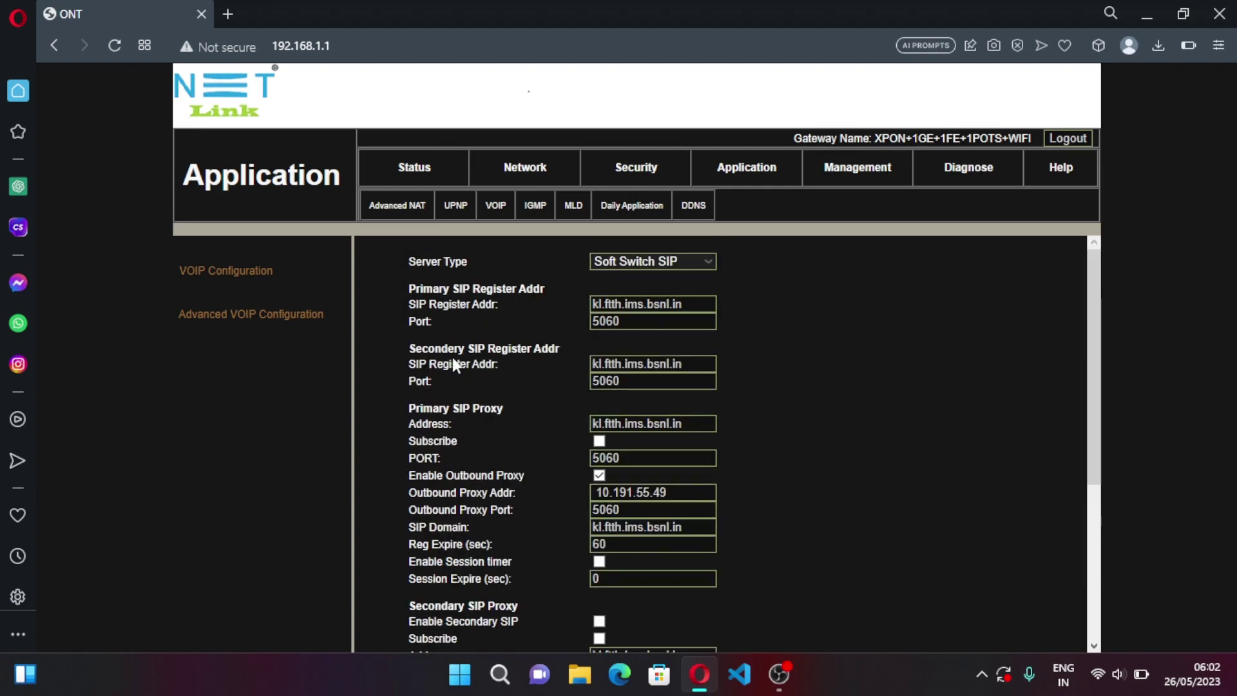
pyautogui.moveTo(696, 364); pyautogui.dragTo(569, 365)
pyautogui.hotkey('ctrl', 'v')
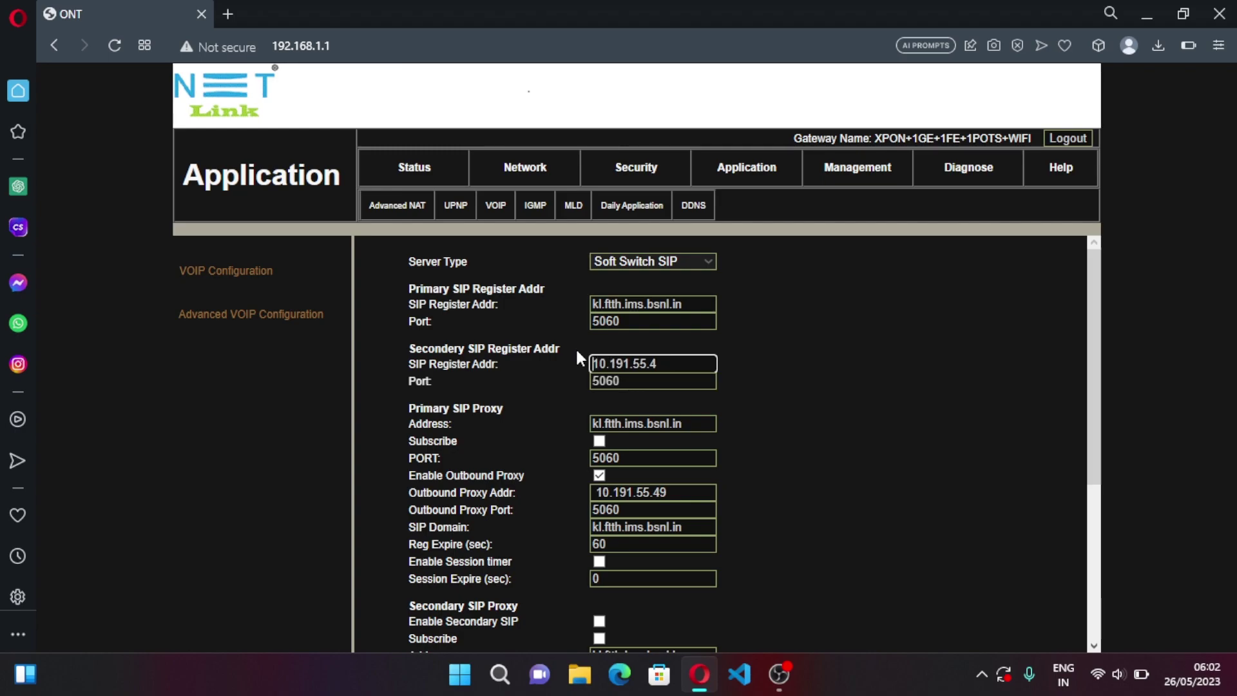
pyautogui.press('End')
pyautogui.write('9')
# Step: Remove the leading space from the primary outbound proxy address and save the VoIP configuration
pyautogui.click(596, 493)
pyautogui.press('BackSpace')
pyautogui.click(908, 492)
pyautogui.scroll(-5, 918, 490)
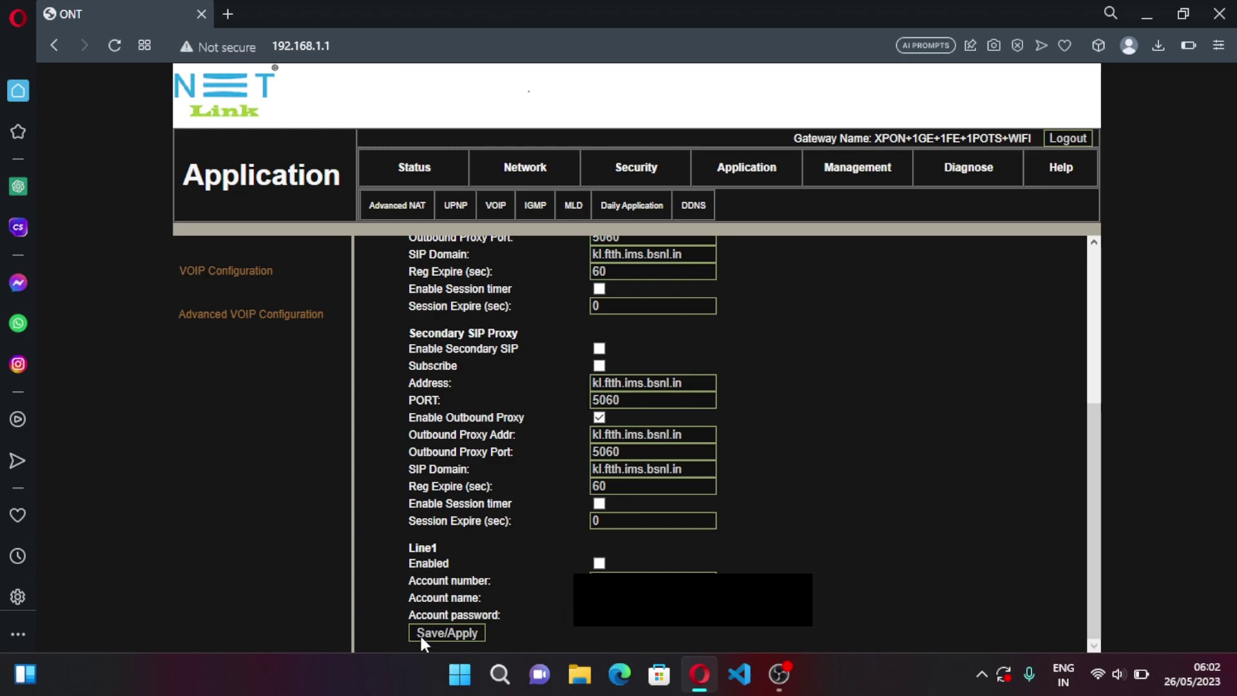
pyautogui.click(446, 633)
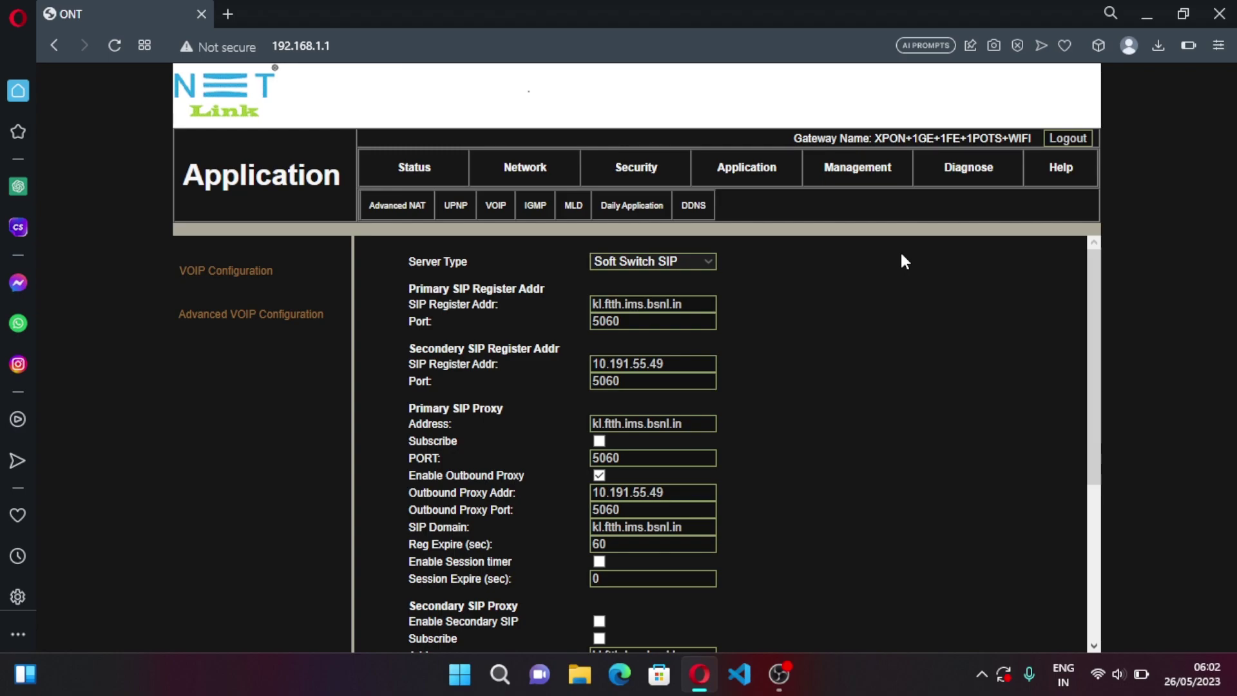
# Step: Minimize the browser, launch Zoiper5 from the desktop and continue as a free user
pyautogui.click(1134, 3)
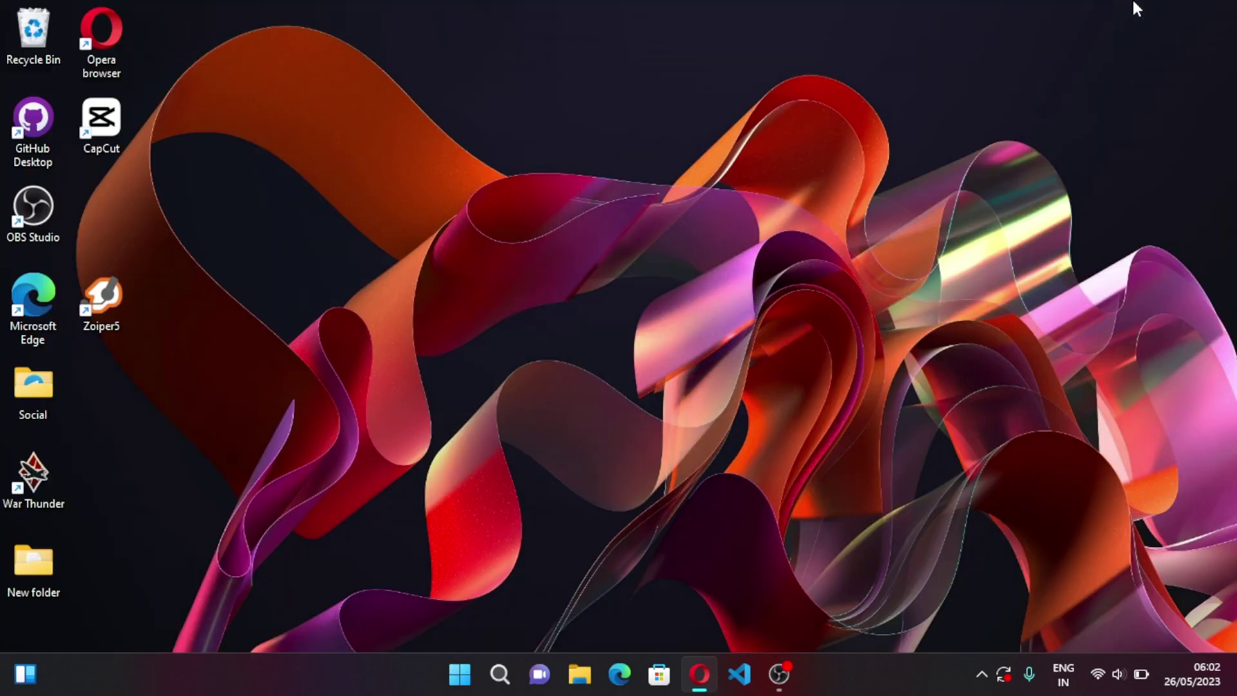
pyautogui.doubleClick(98, 280)
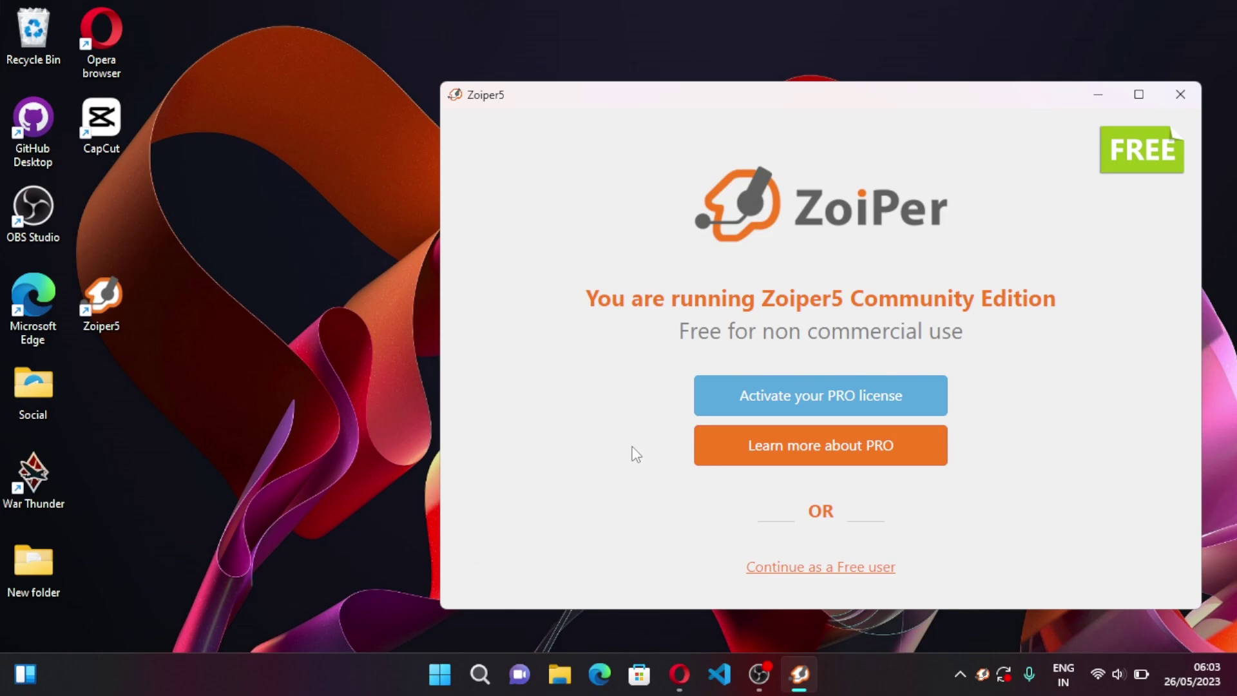
pyautogui.click(833, 572)
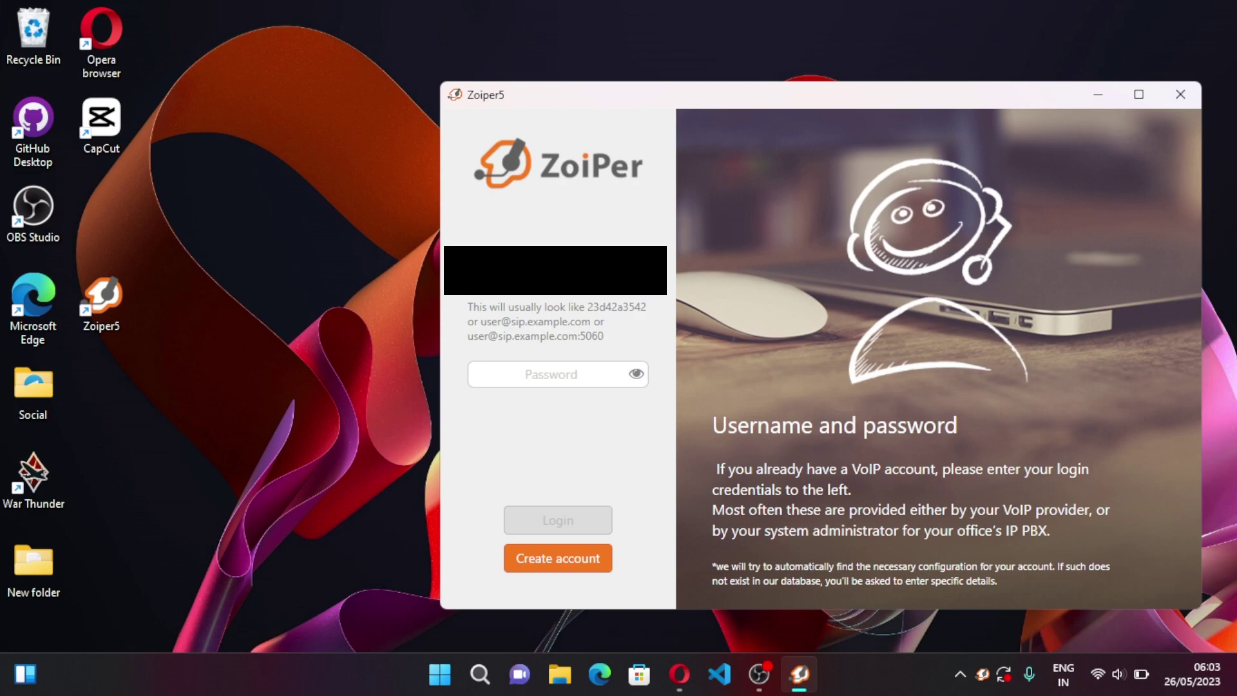
# Step: Enter the VoIP account username and password in the Zoiper5 login form and log in
pyautogui.hotkey('ctrl', 'v')
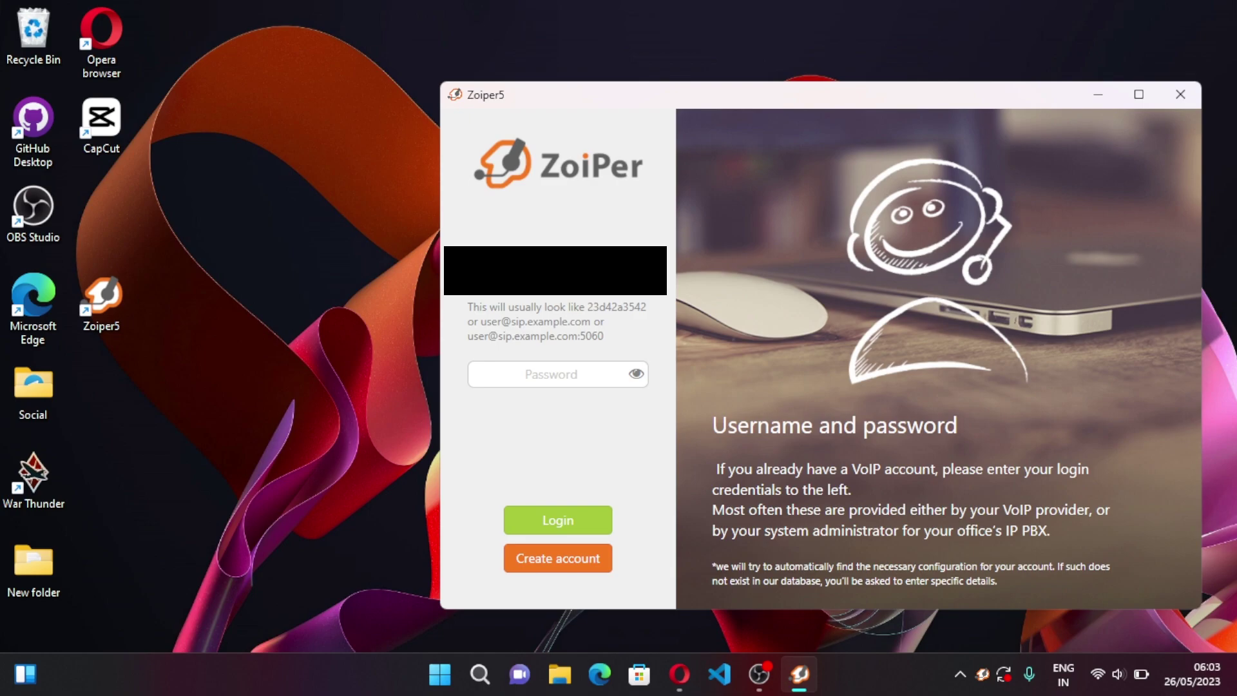
pyautogui.click(568, 374)
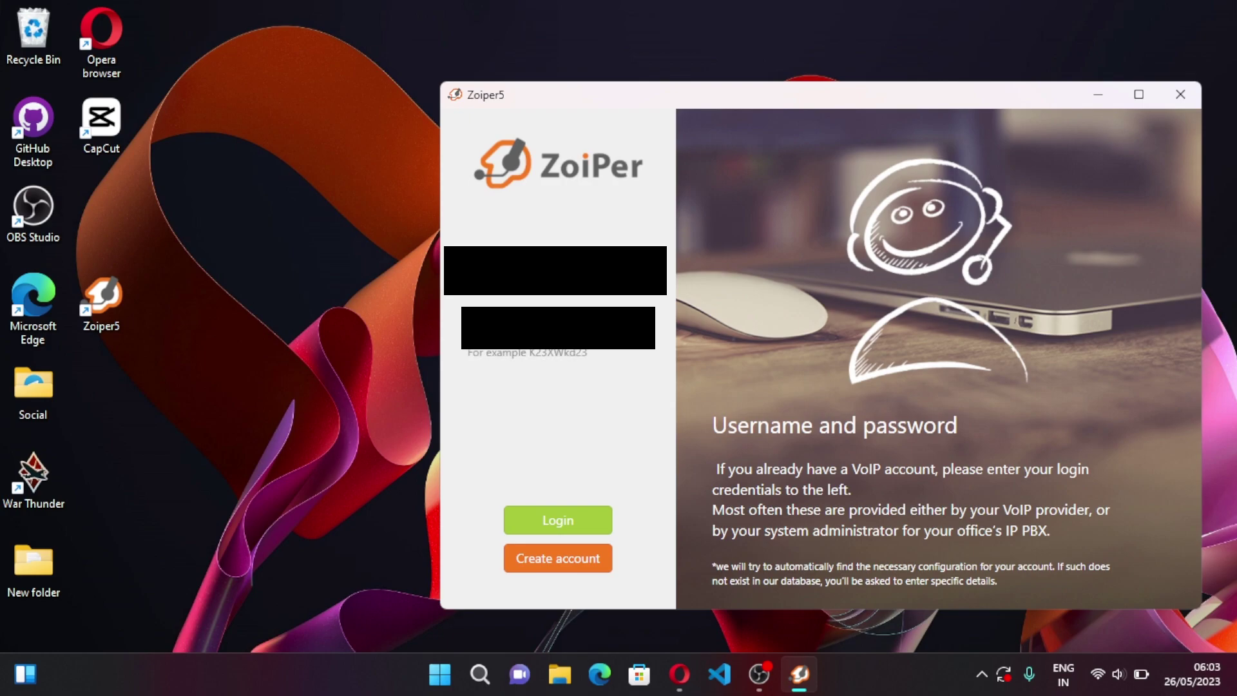
pyautogui.click(585, 517)
pyautogui.click(552, 520)
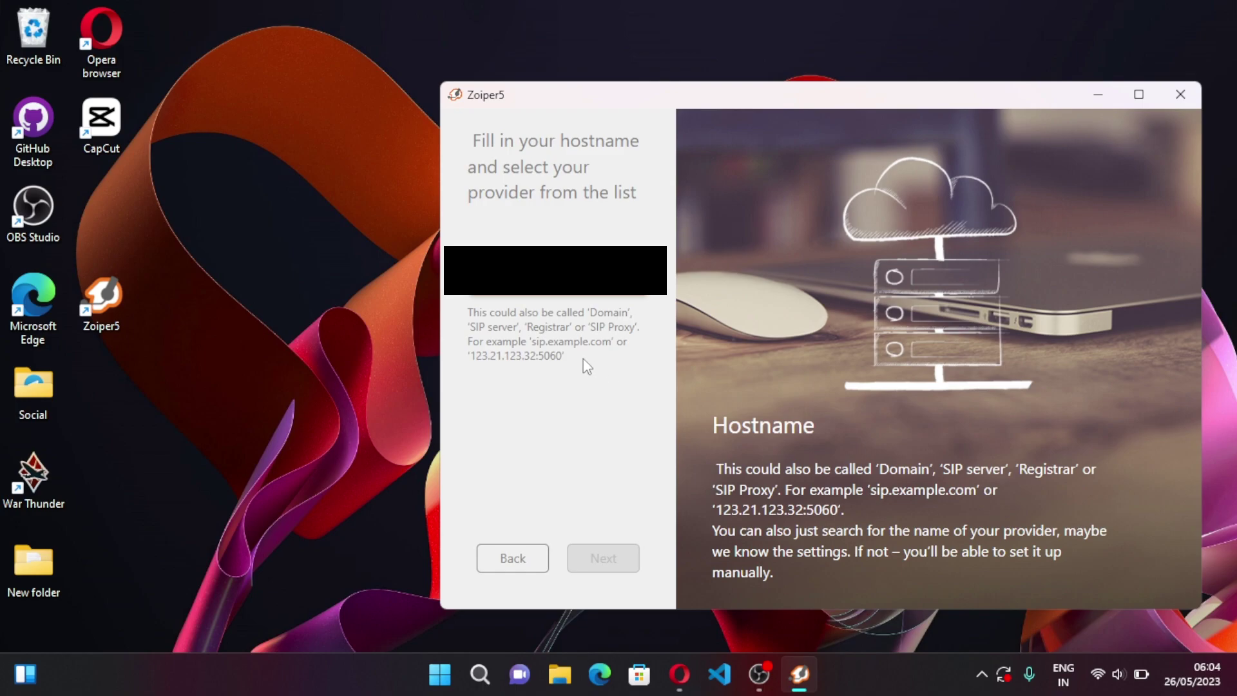
# Step: Set the provider hostname to kl.ftth.ims.bsnl.in:5060 and continue to the authentication settings
pyautogui.write('kl.ftt')
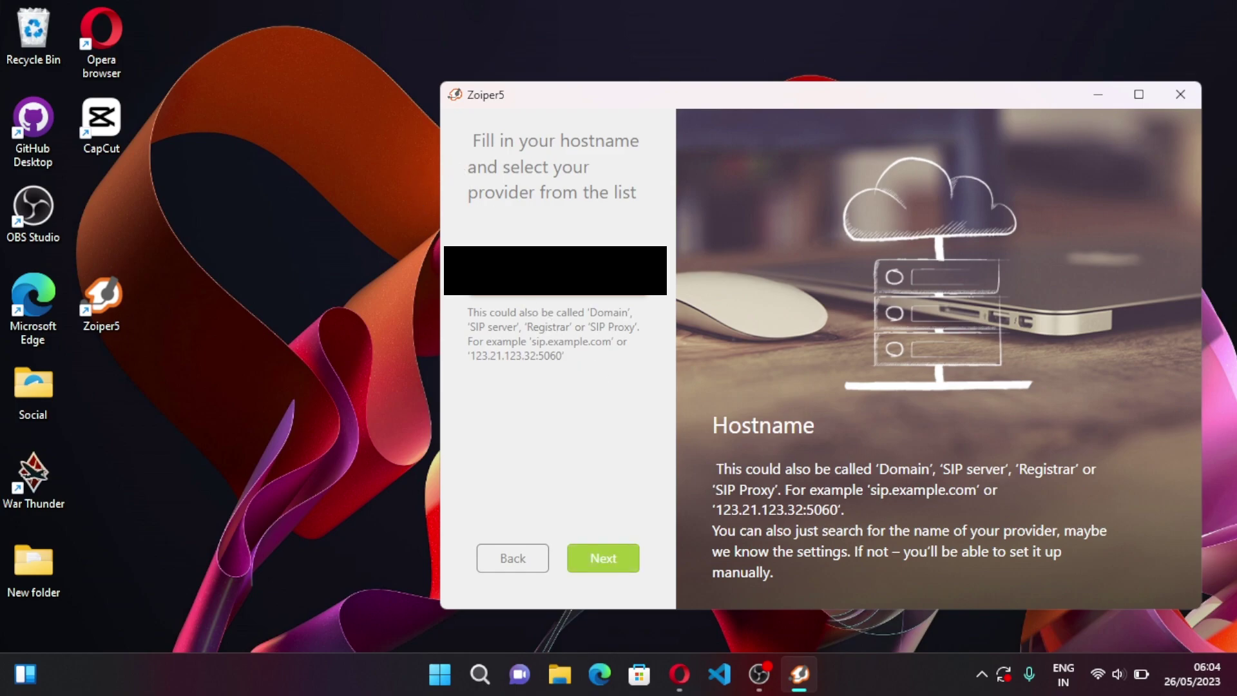
pyautogui.write('h.ims.bsnl.in')
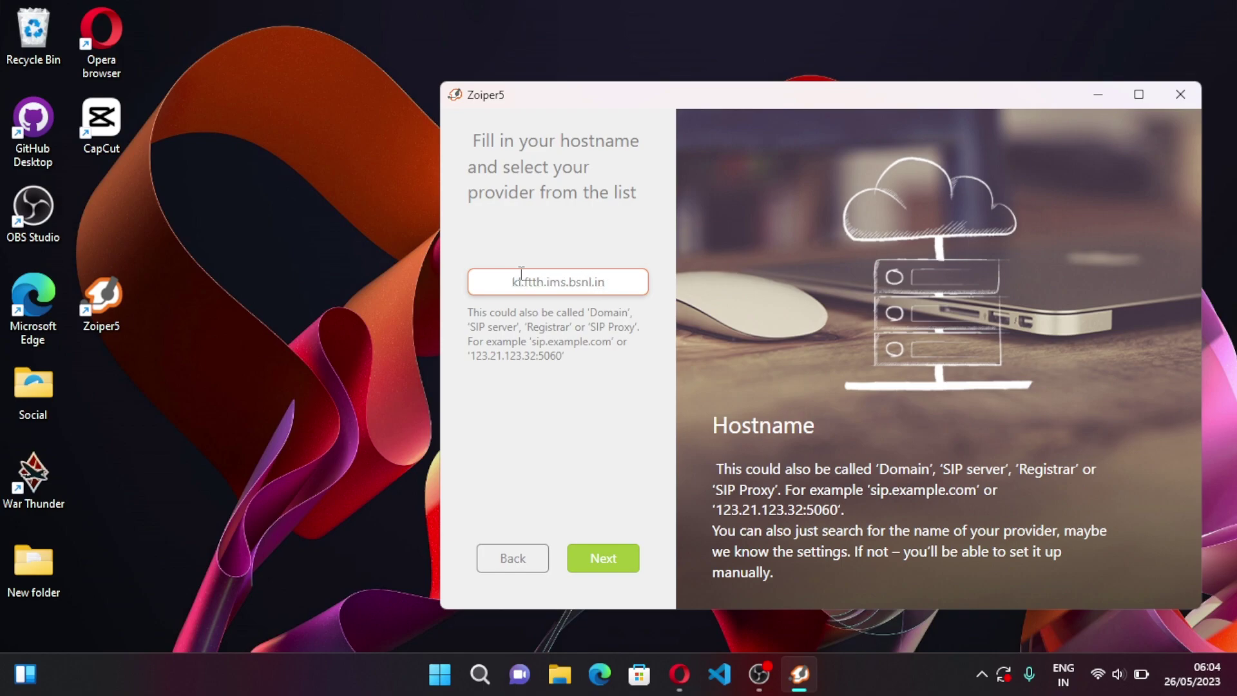
pyautogui.write(':5060')
pyautogui.click(626, 571)
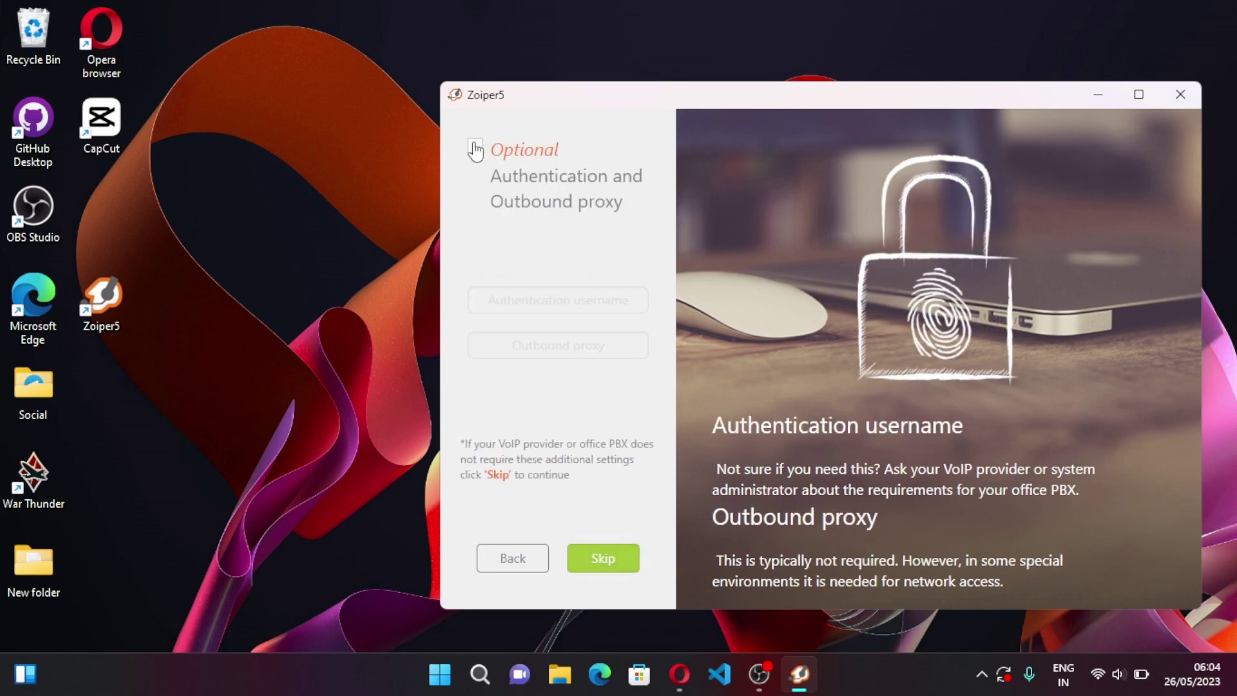
# Step: Enable the optional authentication and outbound proxy settings and fill in the authentication username
pyautogui.click(476, 149)
pyautogui.click(513, 298)
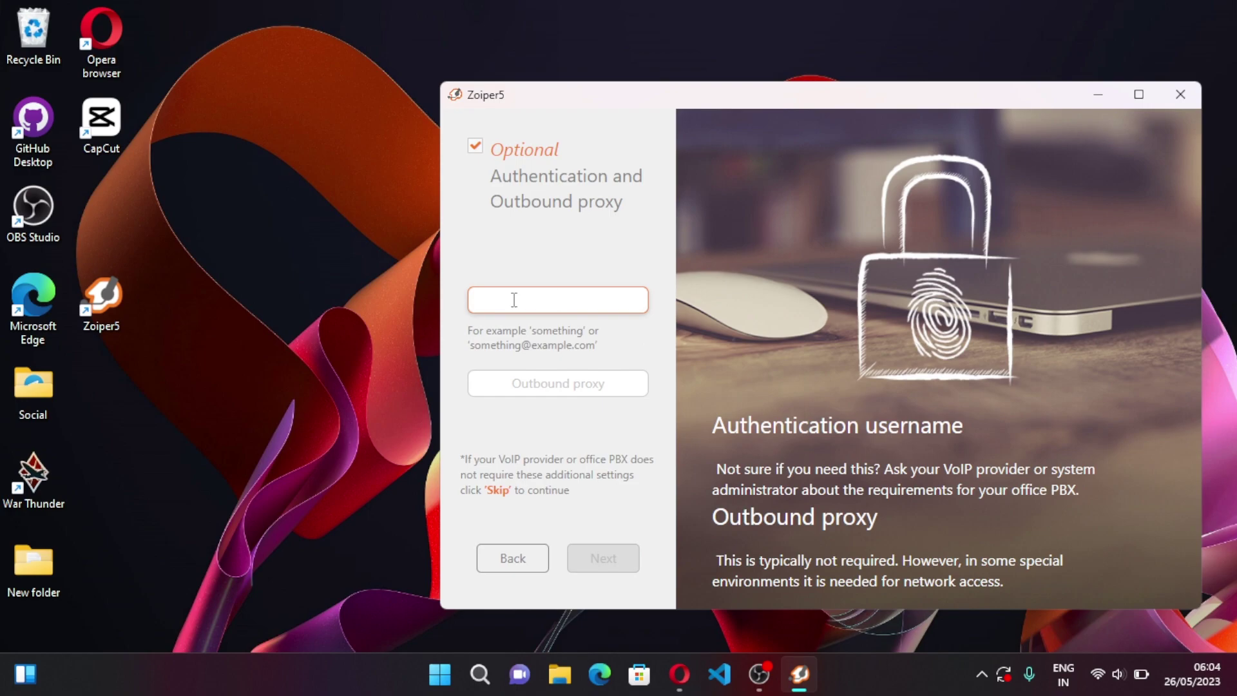
pyautogui.write('+91')
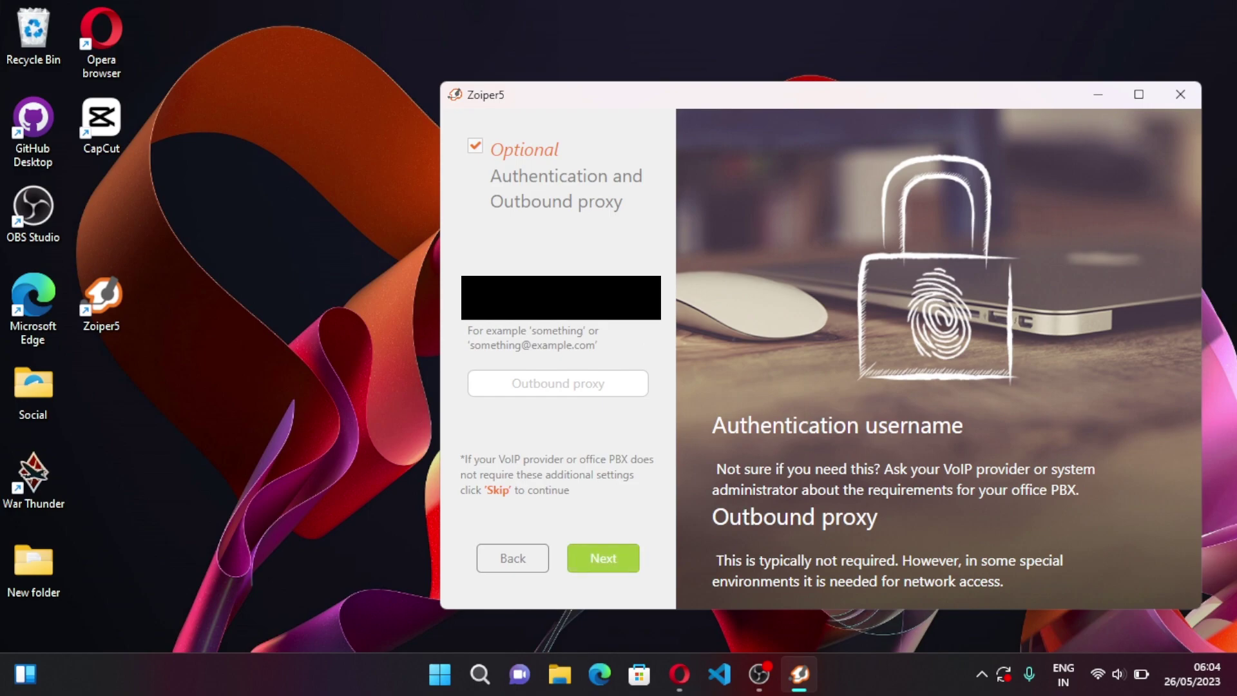
# Step: Set the outbound proxy to 10.191.55.49
pyautogui.click(501, 383)
pyautogui.write('10.191')
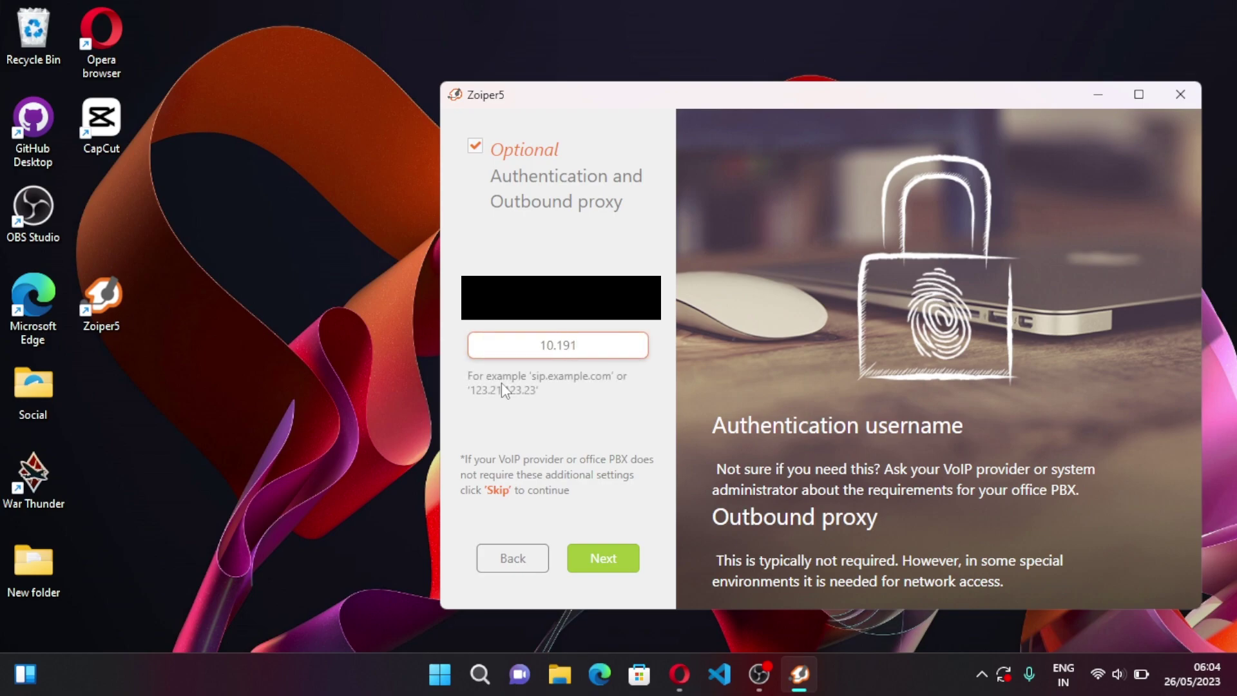
pyautogui.write('.59.4')
pyautogui.press('BackSpace')
pyautogui.press('BackSpace')
pyautogui.press('BackSpace')
pyautogui.write('5.49')
# Step: Switch to the router's VoIP configuration in Opera and copy the primary SIP proxy's outbound proxy address
pyautogui.click(680, 673)
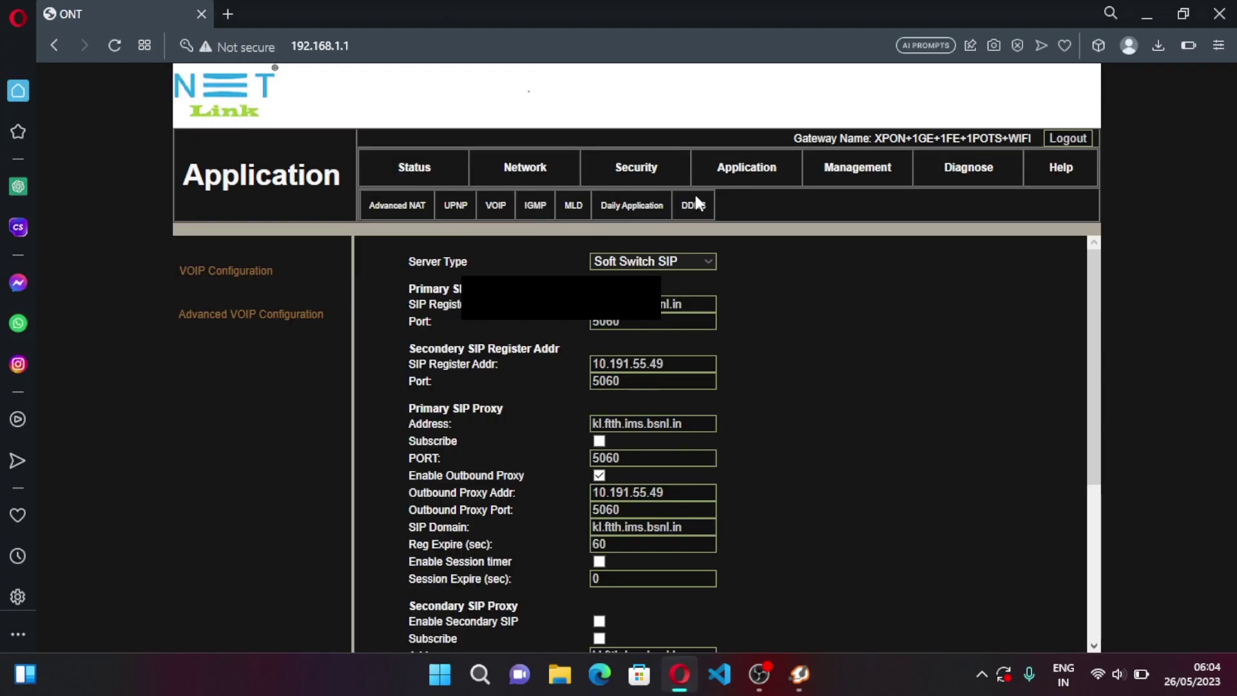
pyautogui.click(677, 363)
pyautogui.hotkey('ctrl', 'a')
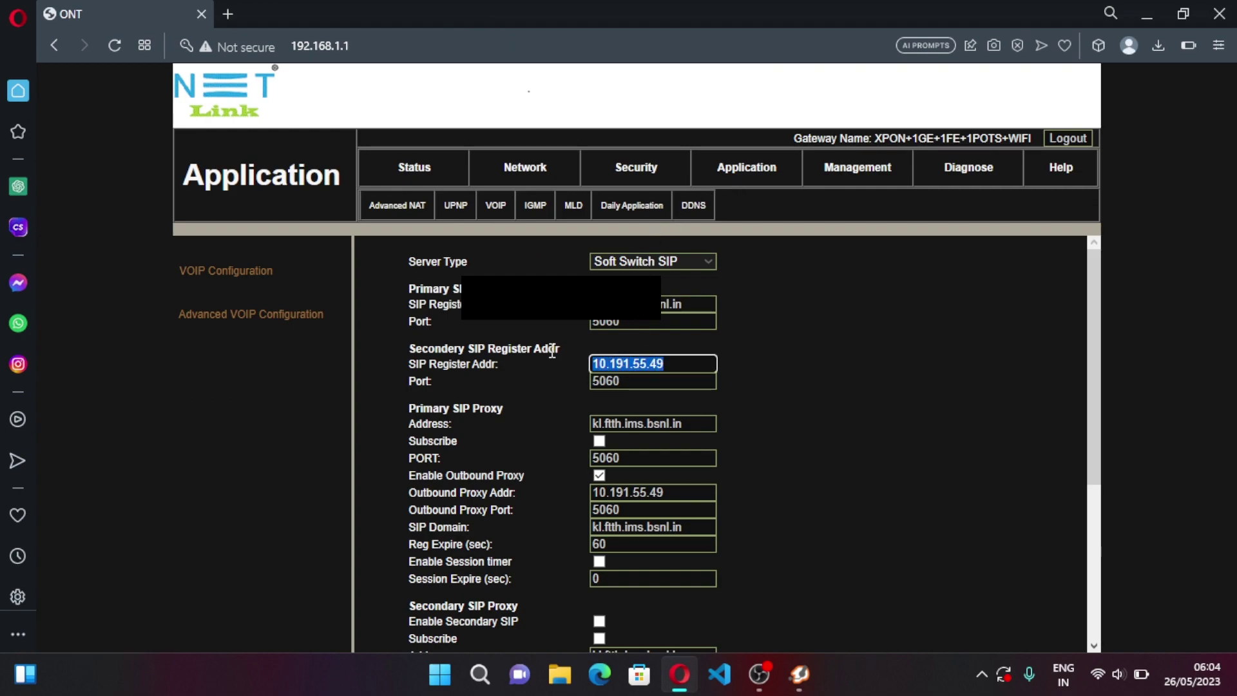
pyautogui.click(671, 493)
pyautogui.hotkey('ctrl', 'a')
pyautogui.hotkey('ctrl', 'c')
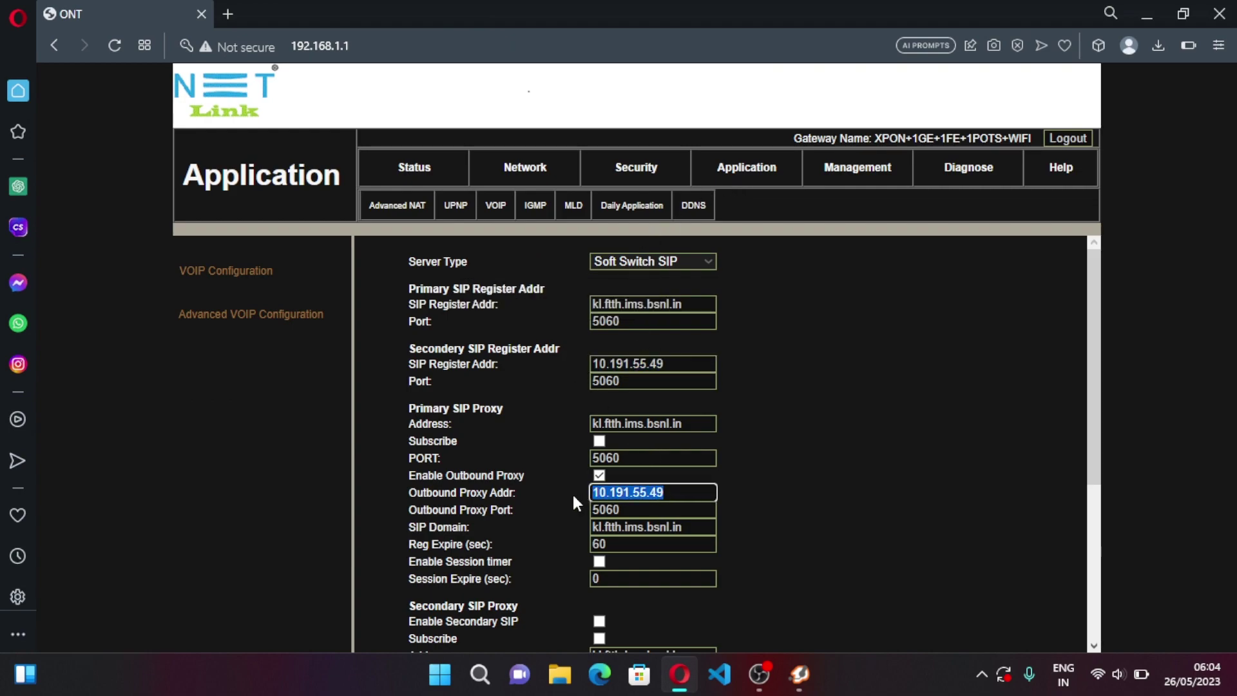
# Step: Return to Zoiper5 and paste the copied address 10.191.55.49 as the outbound proxy
pyautogui.click(799, 674)
pyautogui.hotkey('ctrl', 'v')
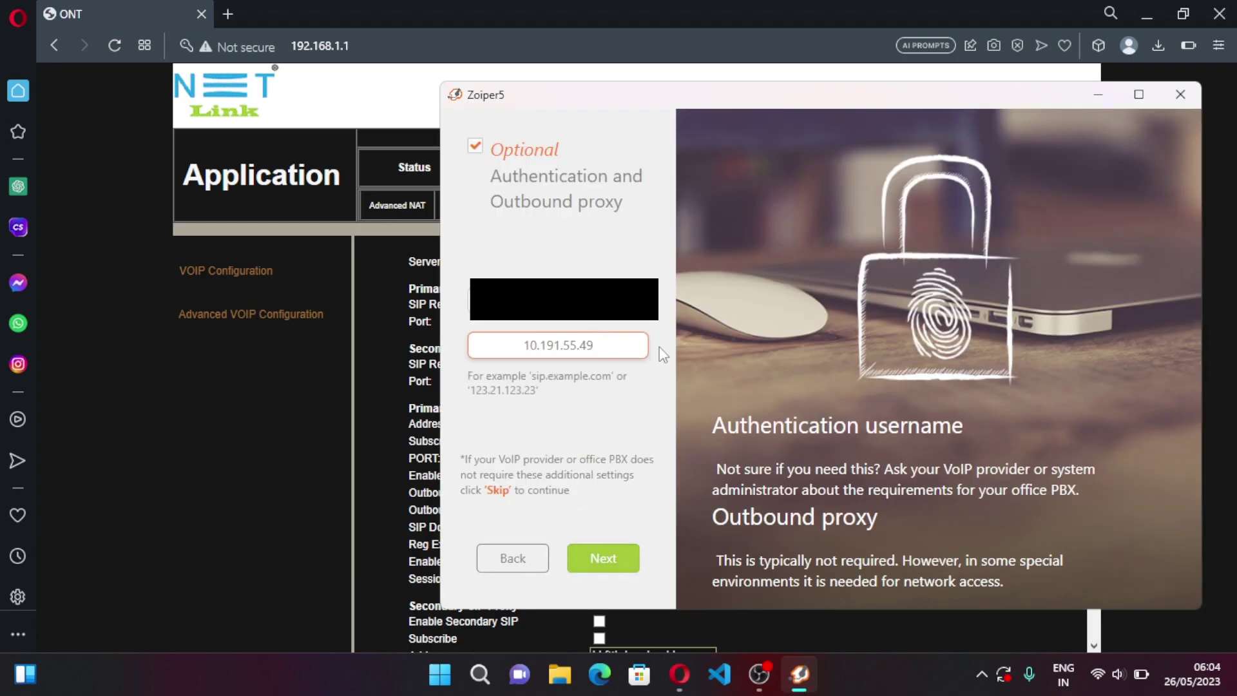
pyautogui.hotkey('ctrl', 'a')
pyautogui.press('End')
# Step: Minimize the browser, submit the proxy settings for configuration testing and finish the account setup with SIP UDP
pyautogui.click(1149, 8)
pyautogui.click(603, 558)
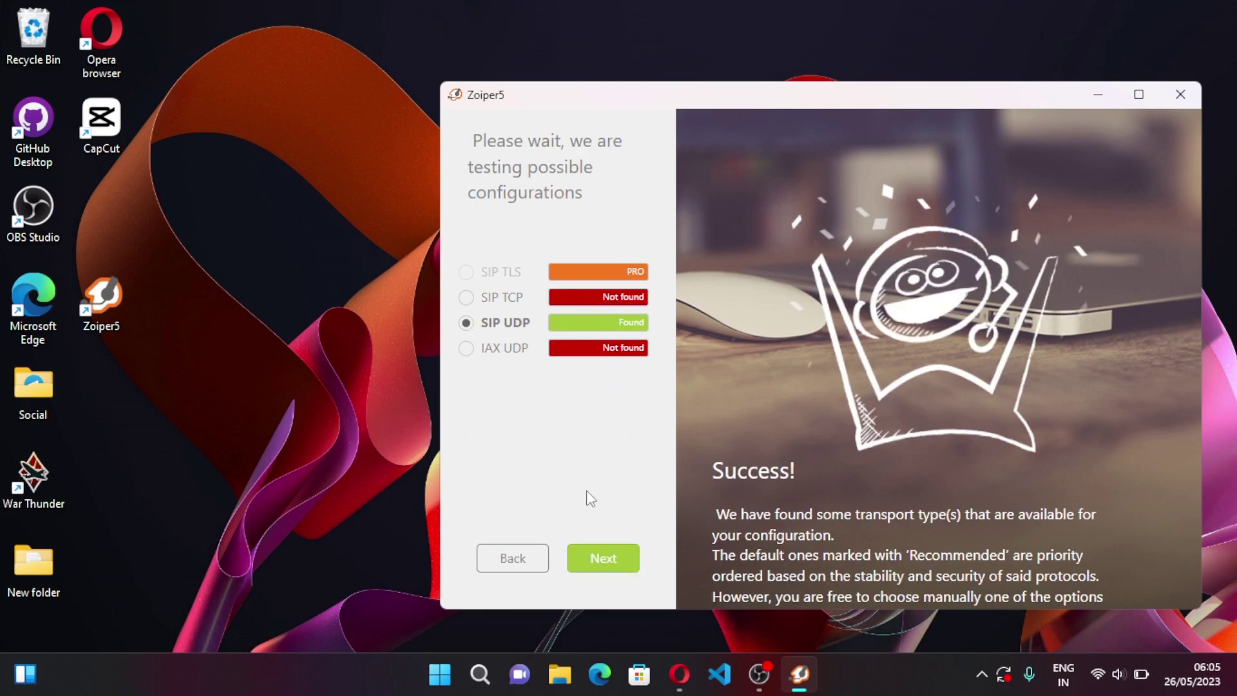
pyautogui.click(588, 558)
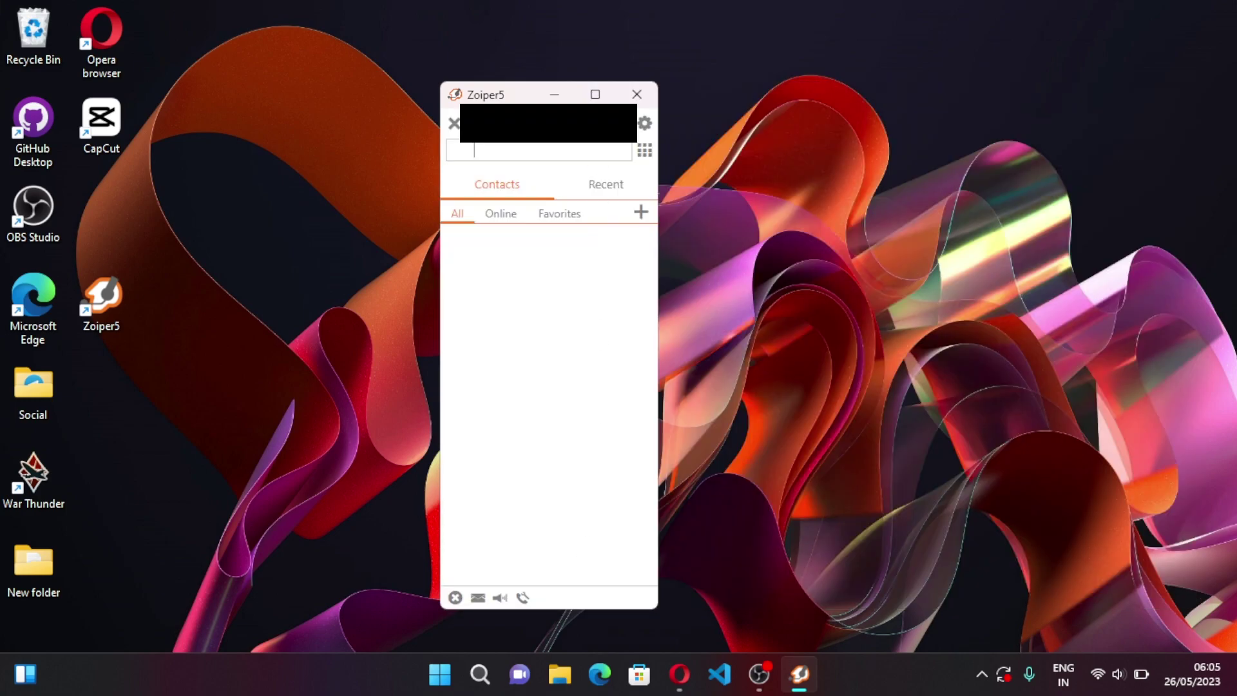